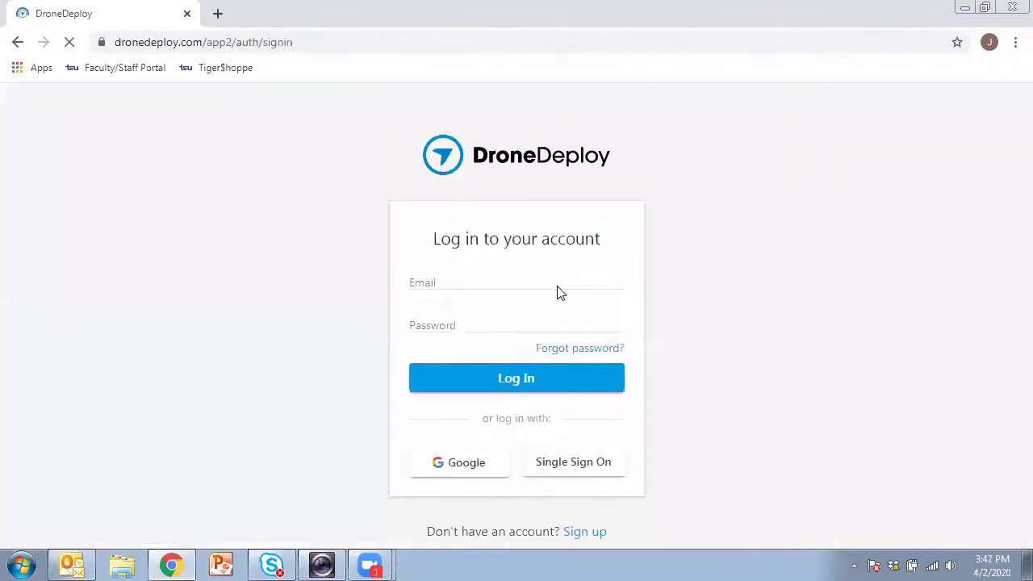
Step: Sign in to DroneDeploy with the account e-mail and password
click(513, 281)
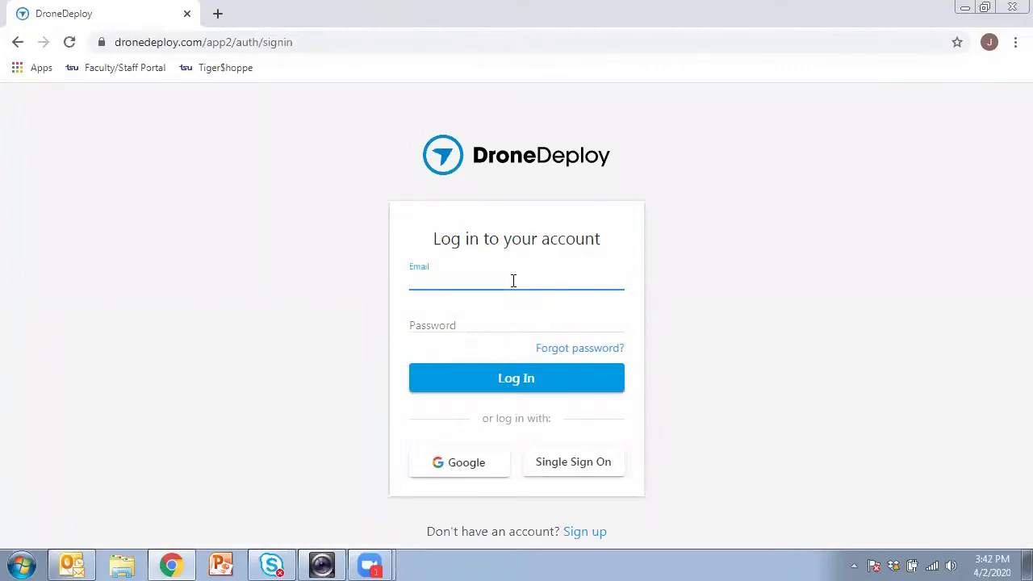
key(Tab)
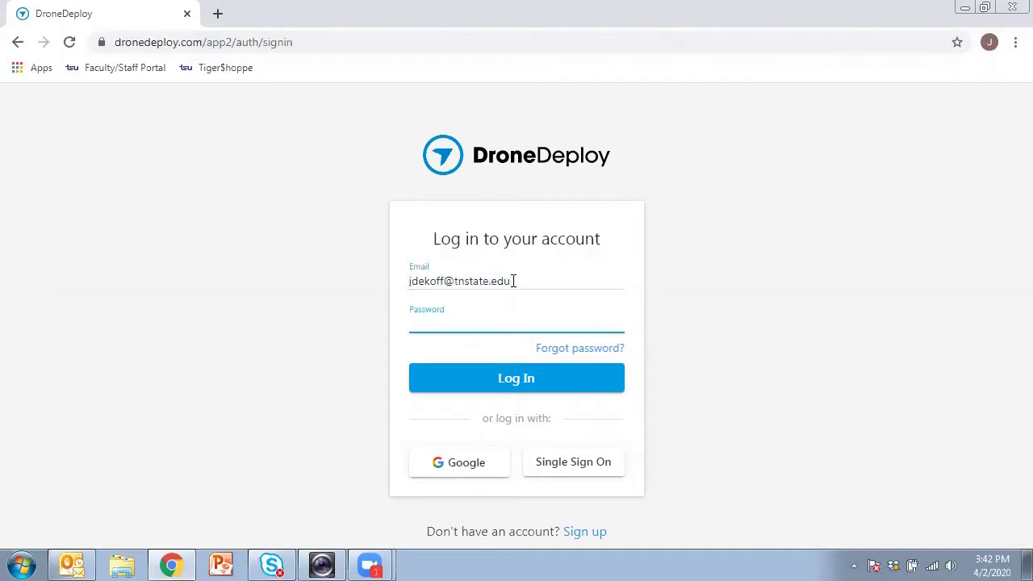
text(•••••)
key(Return)
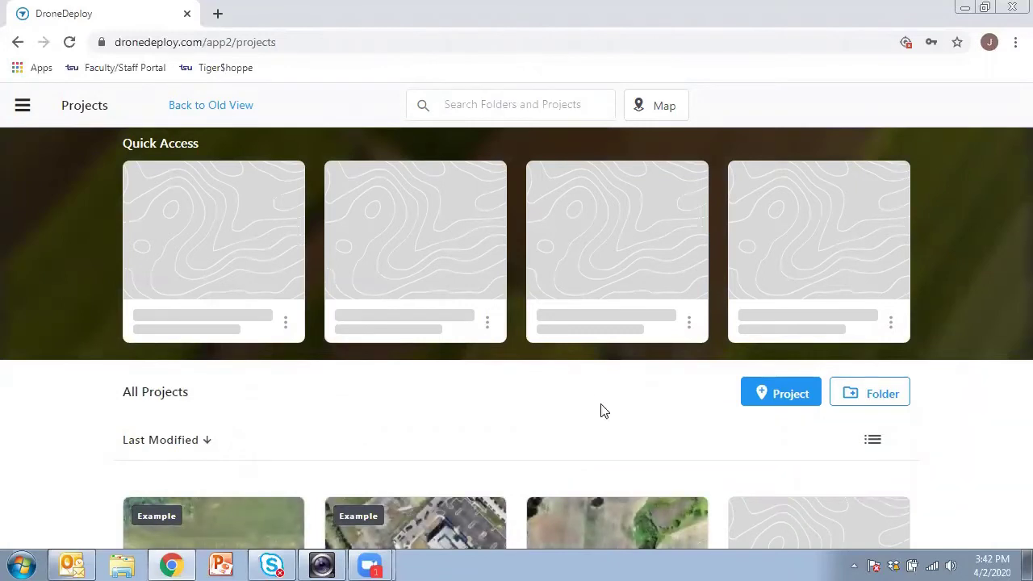
Step: Start a new project and center the map on 'Lebanon, Tennessee, United States'
click(780, 394)
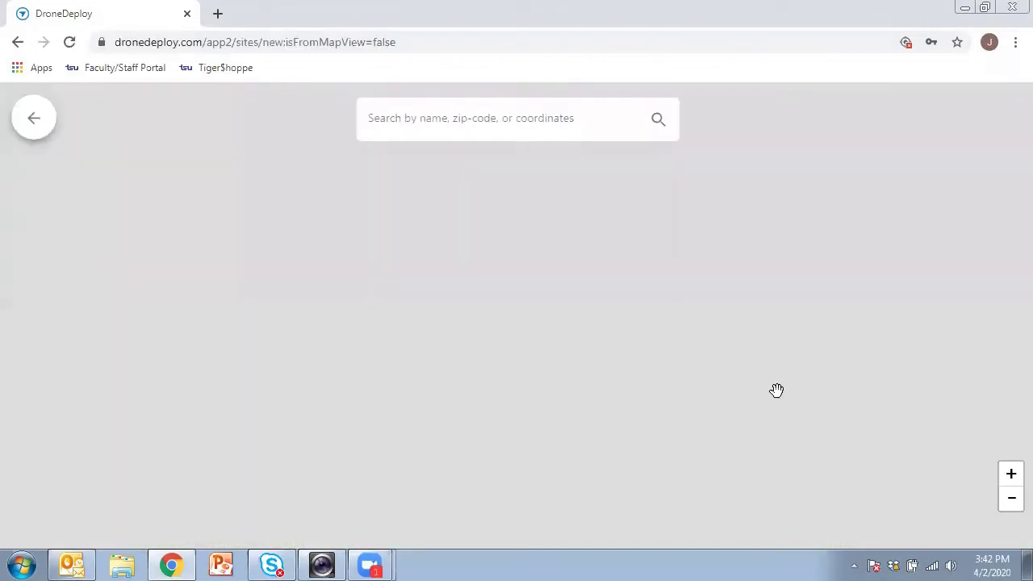
click(483, 120)
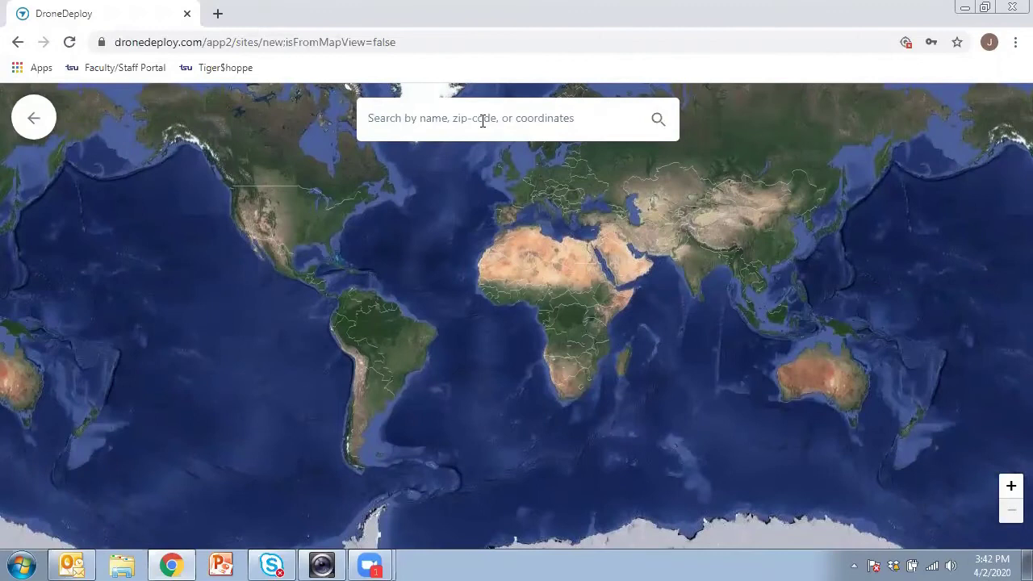
text(Le)
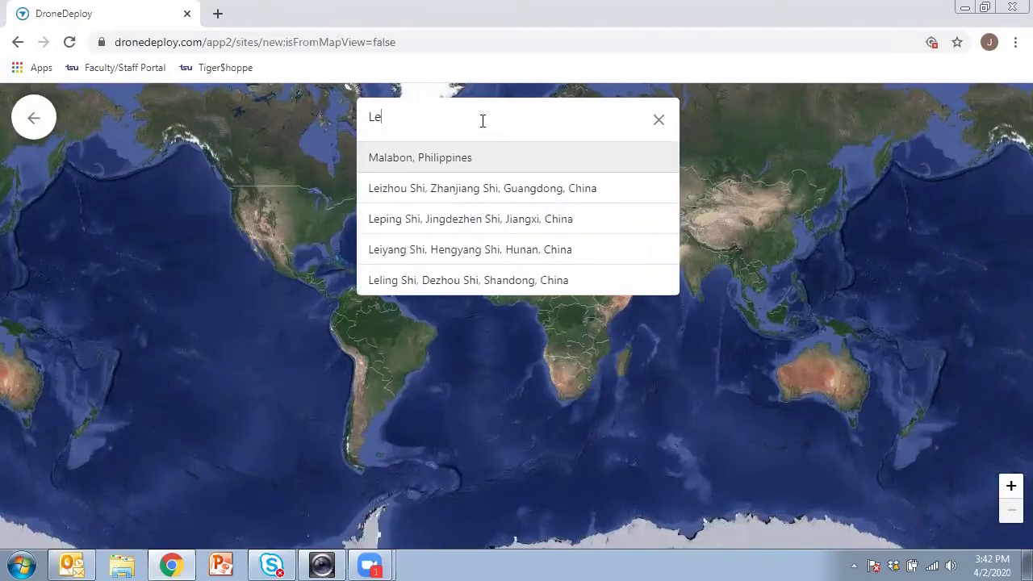
text(ban)
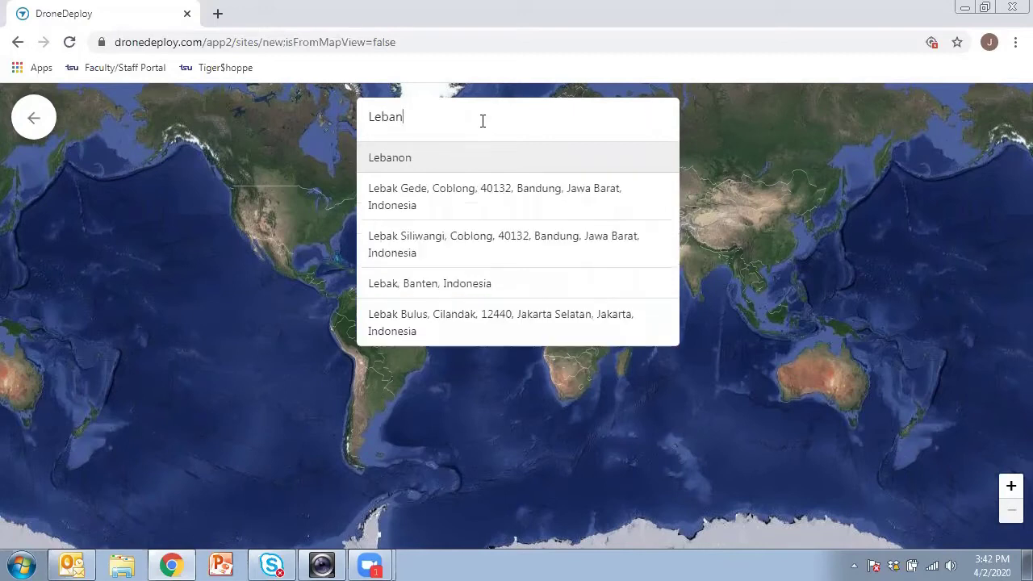
text(on,)
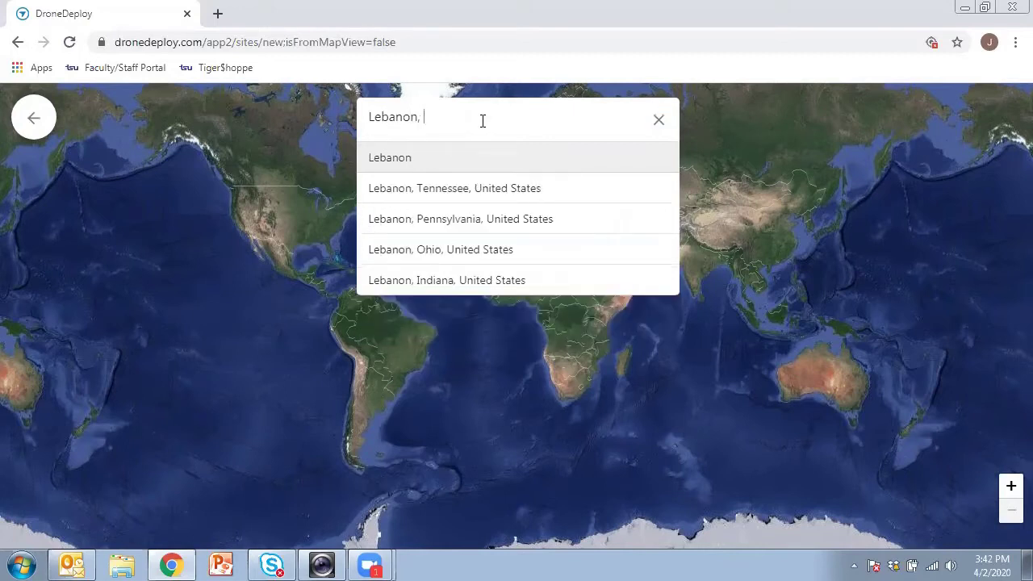
click(477, 193)
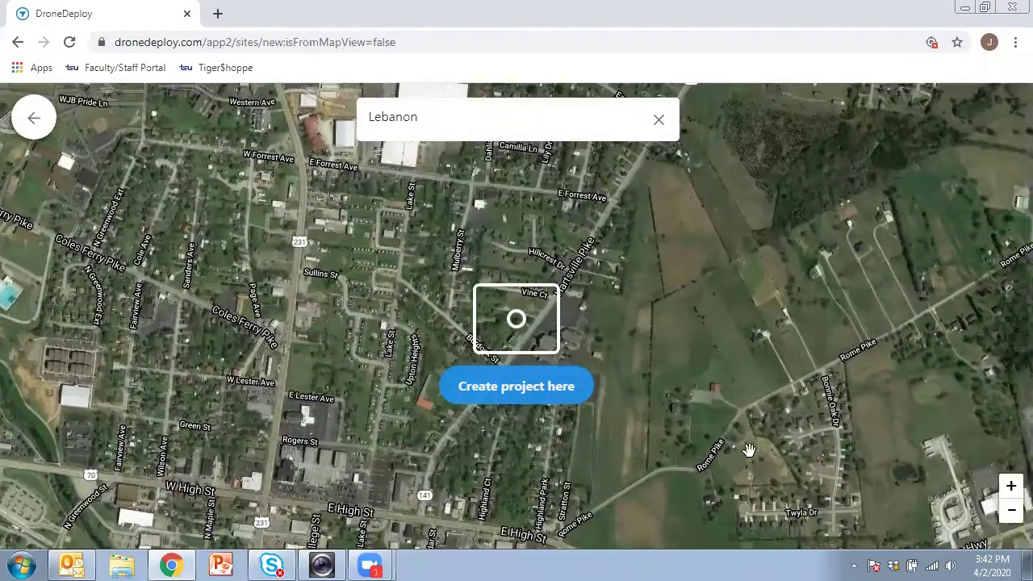
Step: Create the project named Lebanon over the open fields east of town
drag(796, 402, 673, 380)
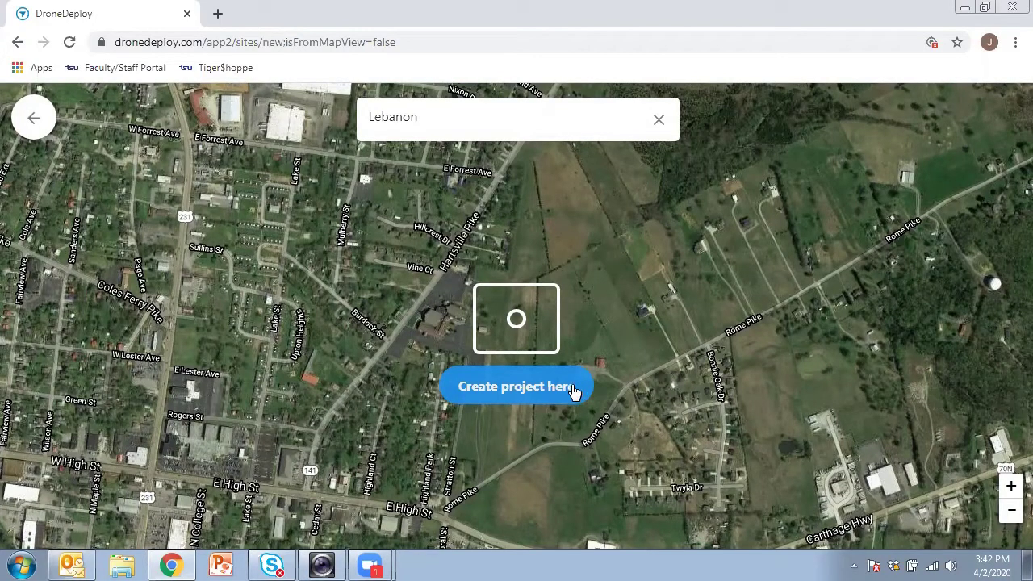
click(511, 386)
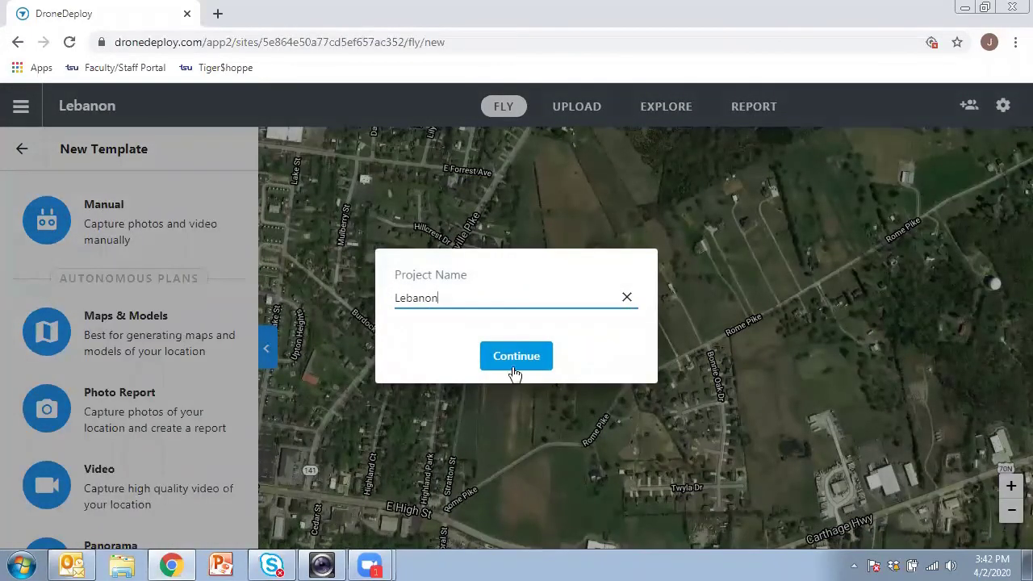
click(519, 356)
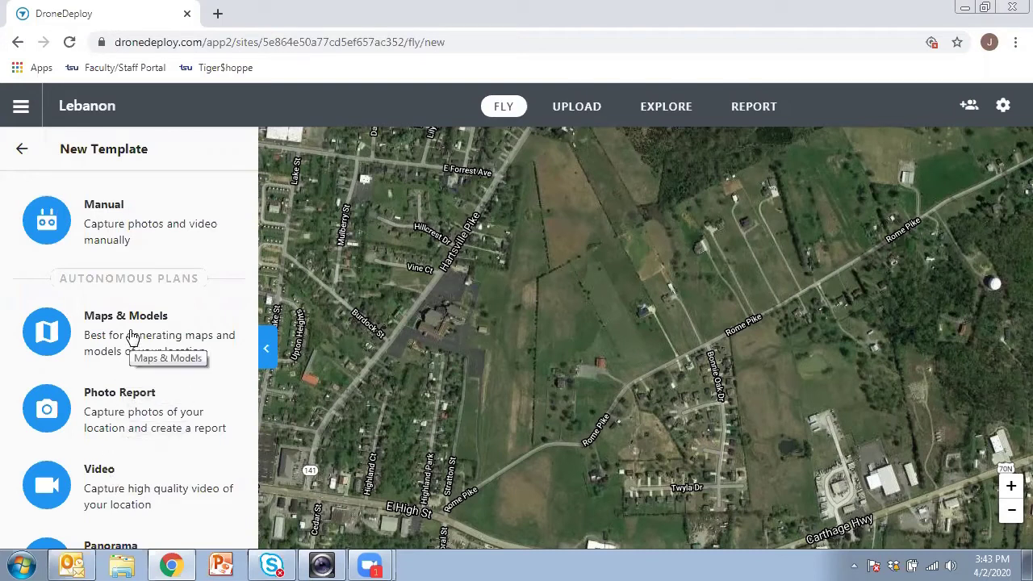
Step: Choose the Maps & Models template to add a Map Plan
click(131, 337)
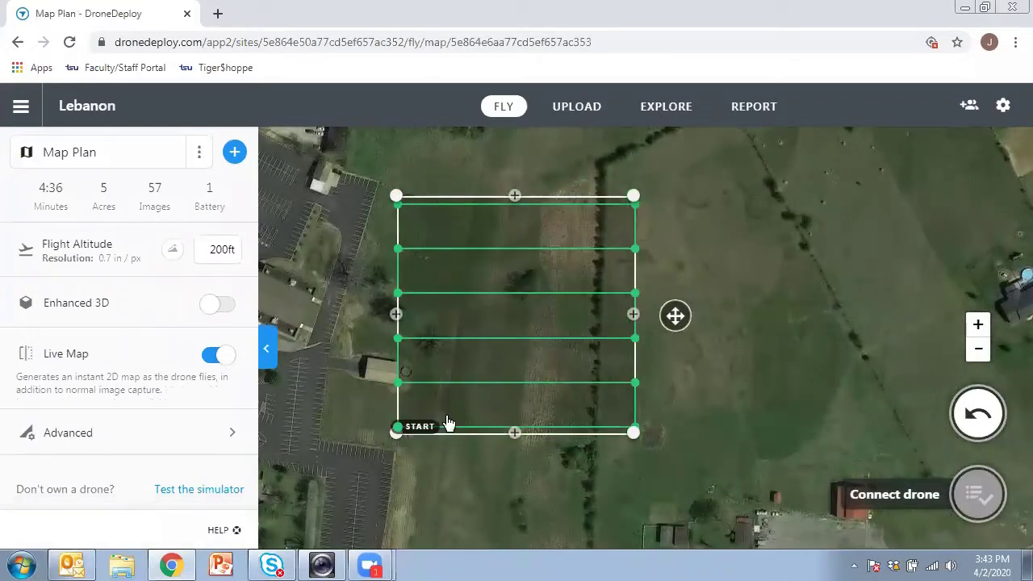
Step: Stretch the flight polygon over the fields out to Rome Pike, about 49 acres at 200ft
click(978, 353)
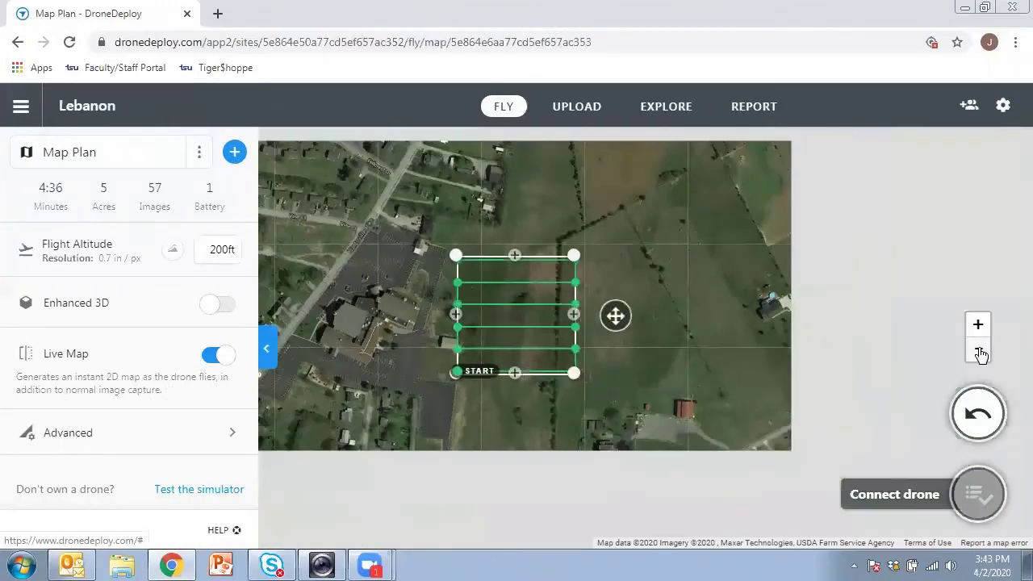
click(978, 353)
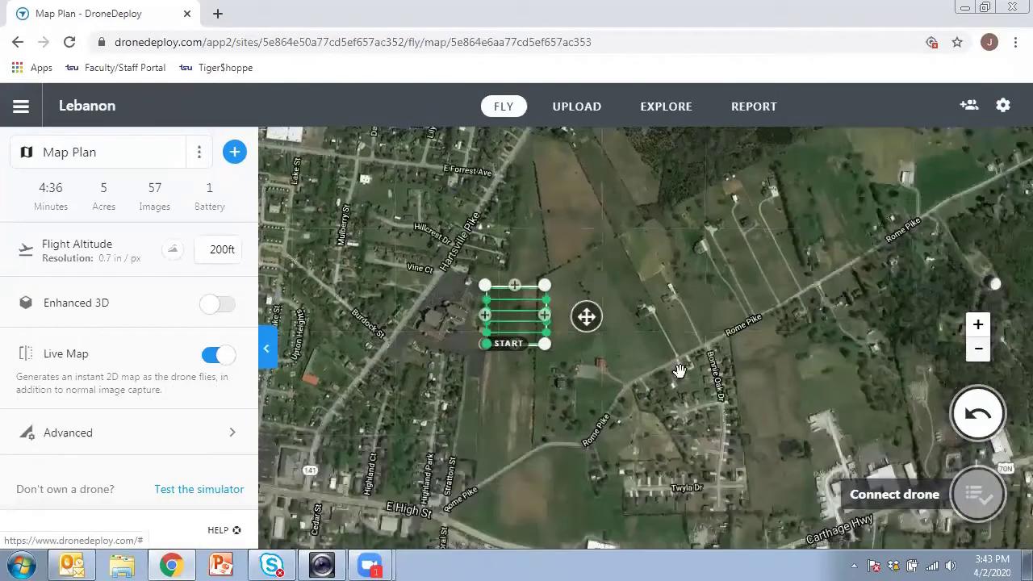
drag(545, 287, 658, 218)
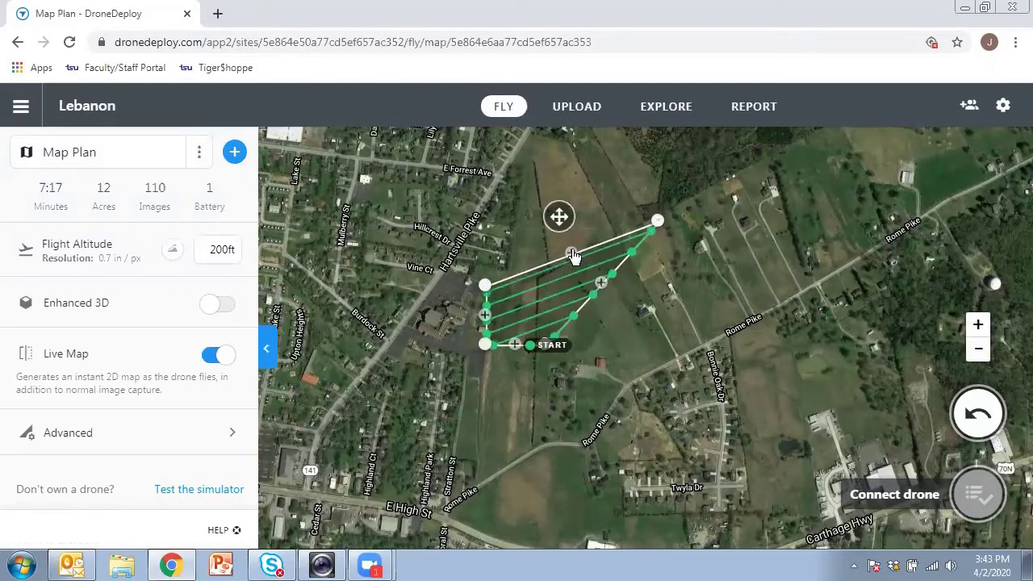
drag(571, 252, 633, 153)
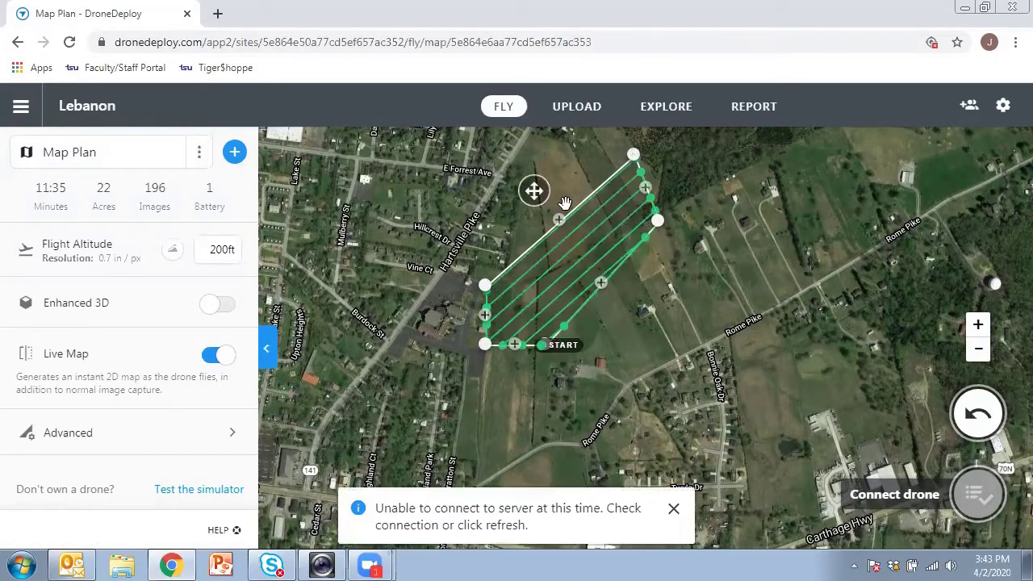
drag(585, 176, 621, 135)
drag(554, 209, 515, 168)
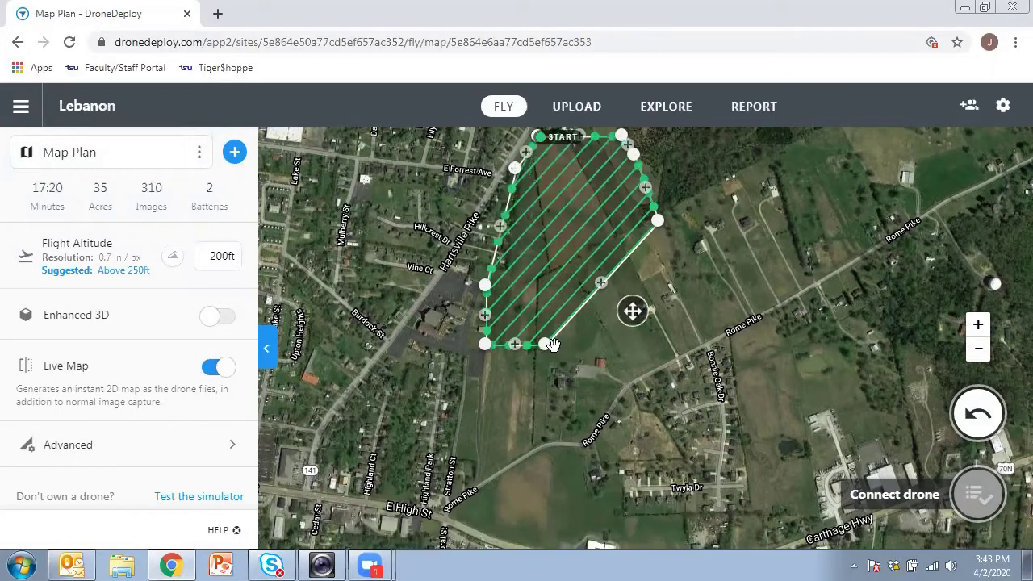
drag(601, 287, 717, 337)
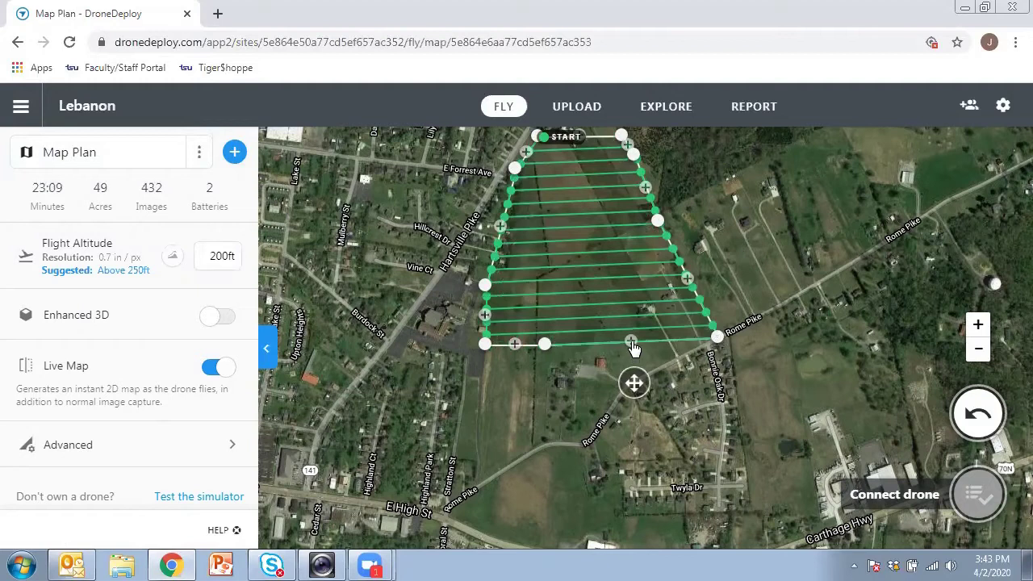
drag(631, 342, 621, 381)
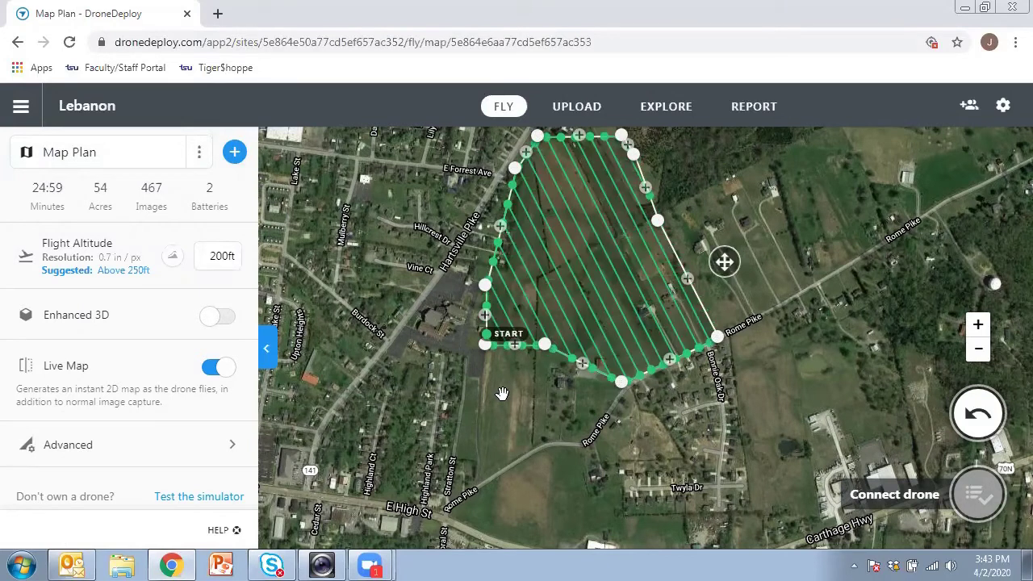
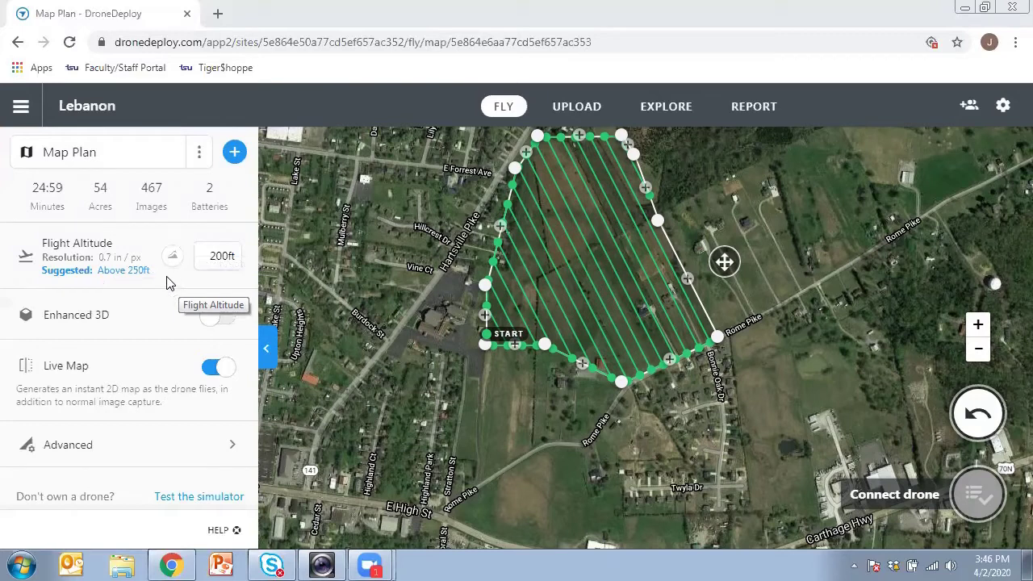
Step: Set the flight altitude to 140ft, giving 960 images, 48:37 flight time and 4 batteries
click(215, 258)
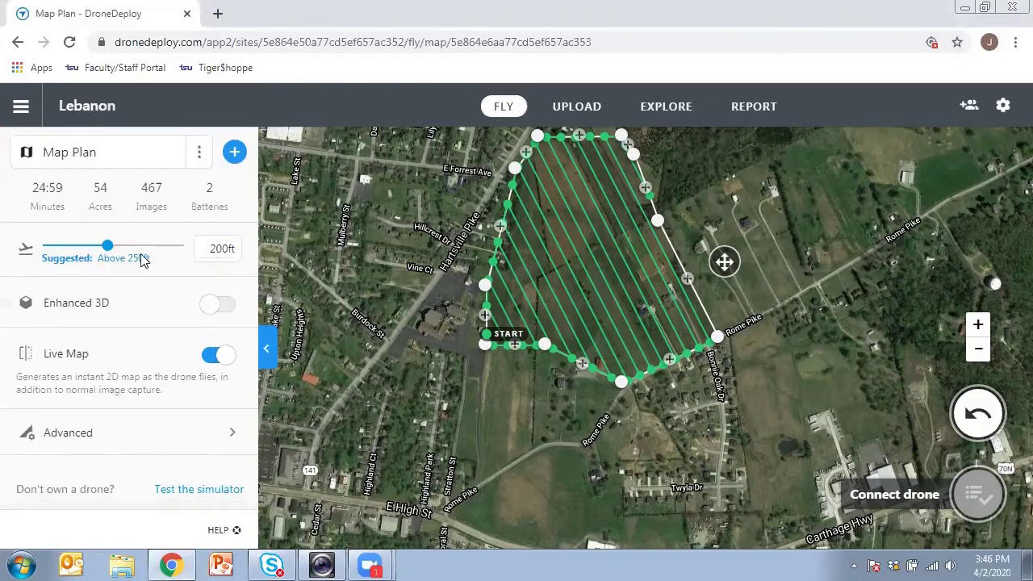
drag(108, 243, 142, 250)
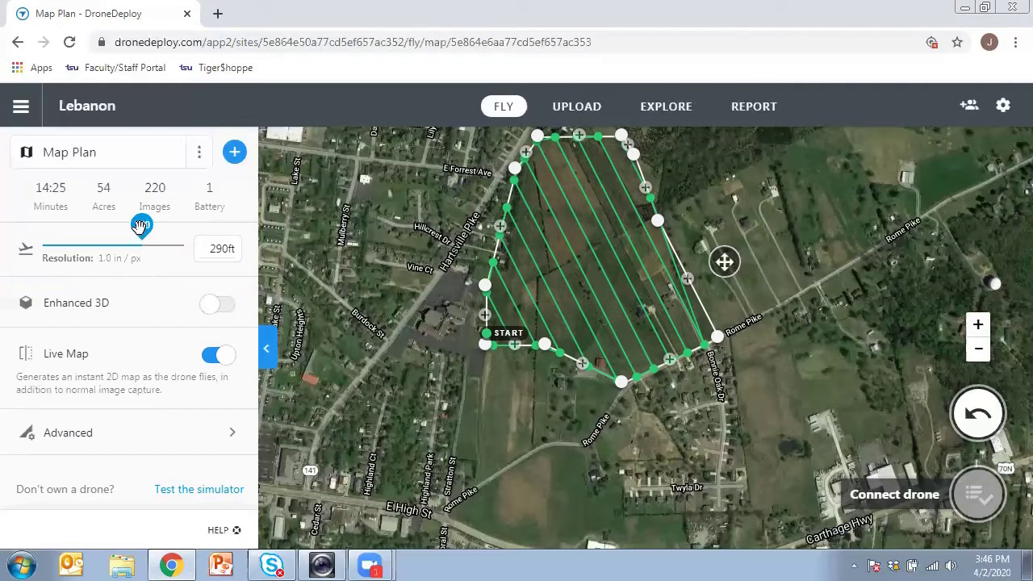
drag(141, 227, 82, 230)
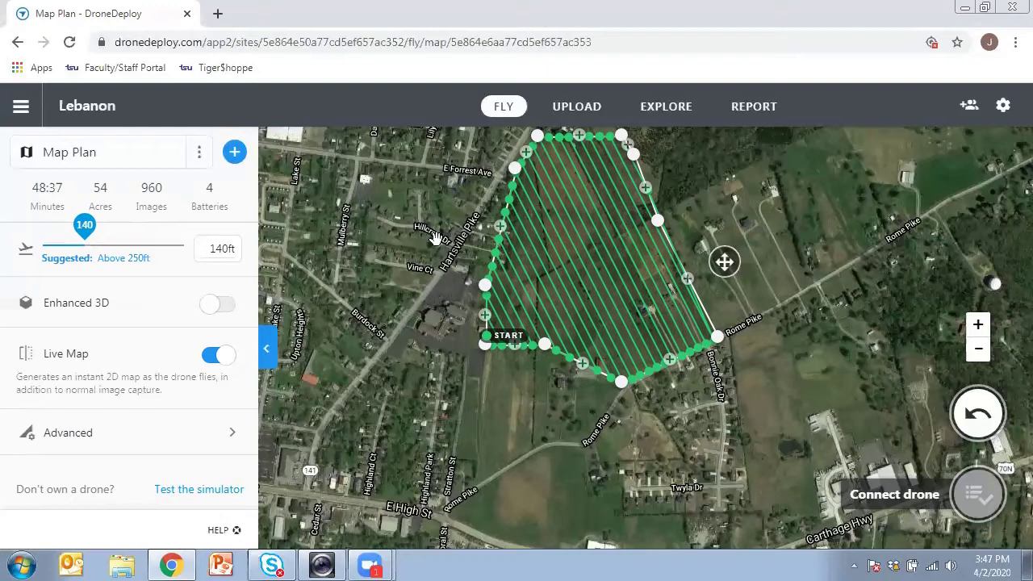
Step: Start a new image upload for the Lebanon map
click(578, 109)
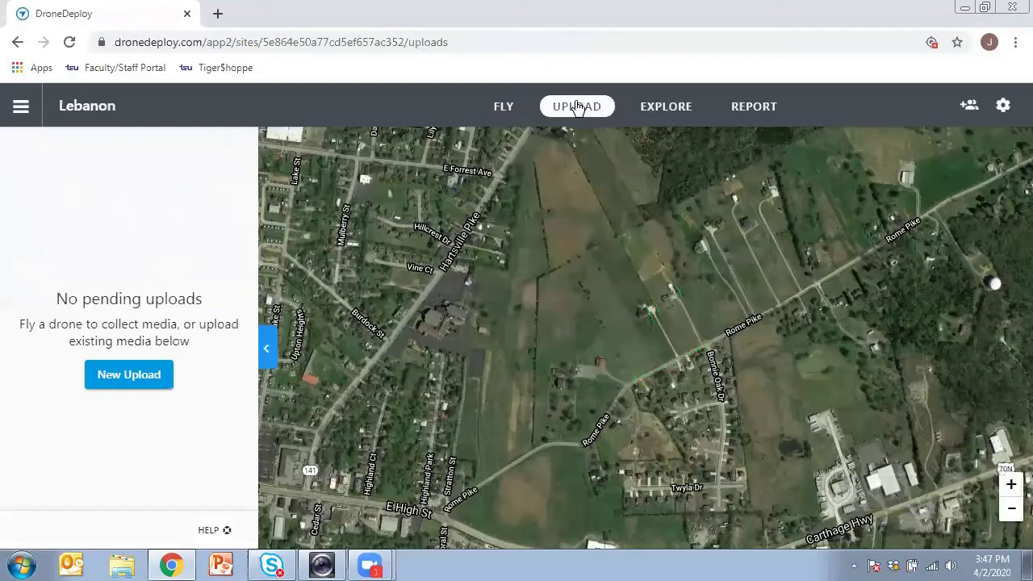
click(129, 375)
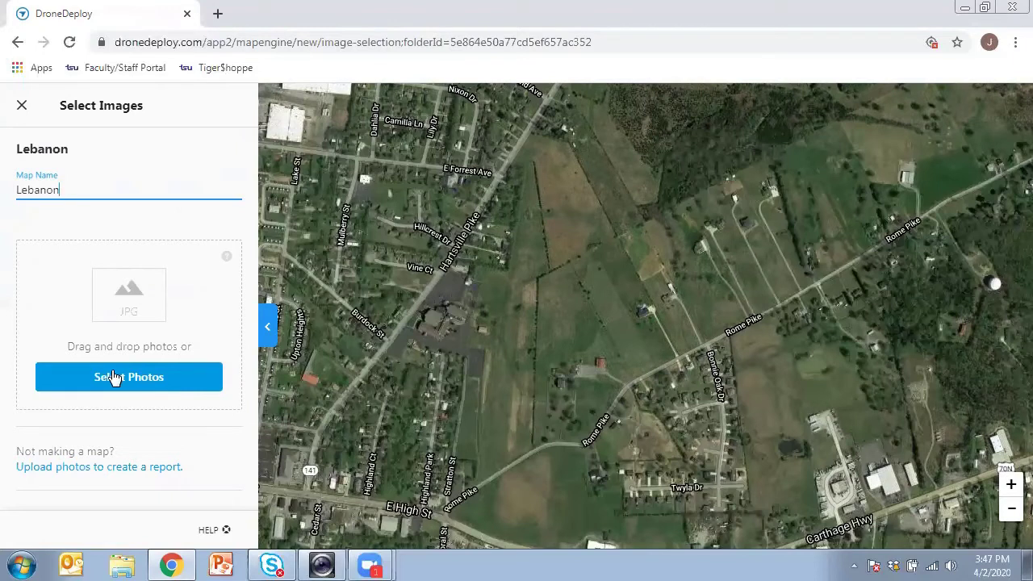
Step: Select the Tennessee Farm photos DJI_0002 through DJI_0462 and add them to the upload
click(114, 377)
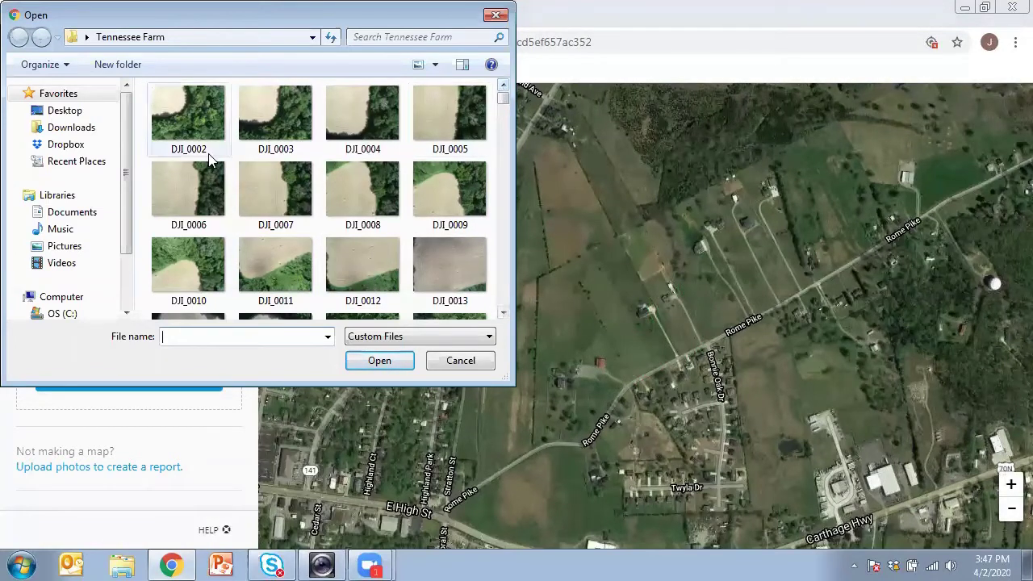
click(198, 126)
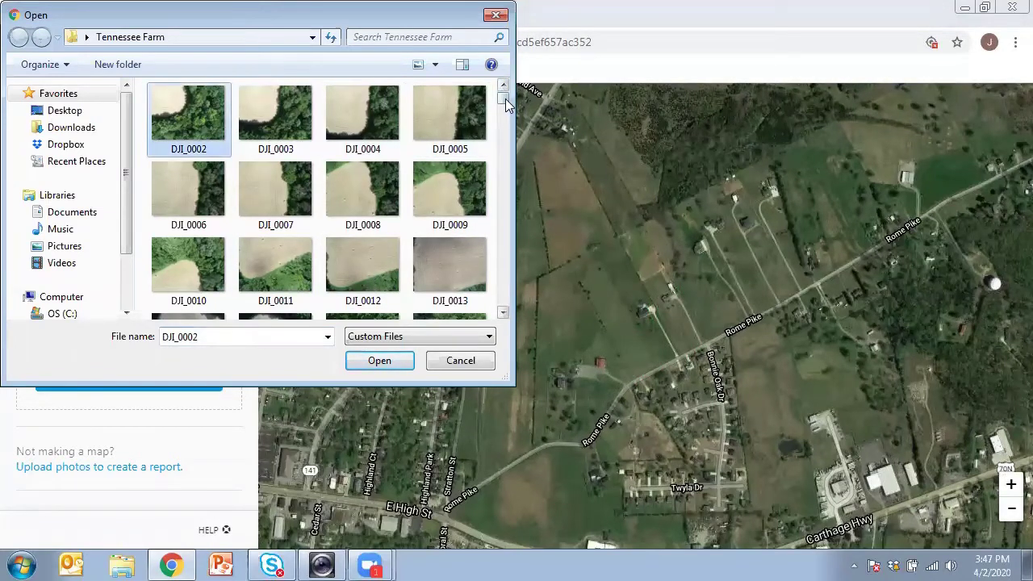
drag(505, 98, 505, 307)
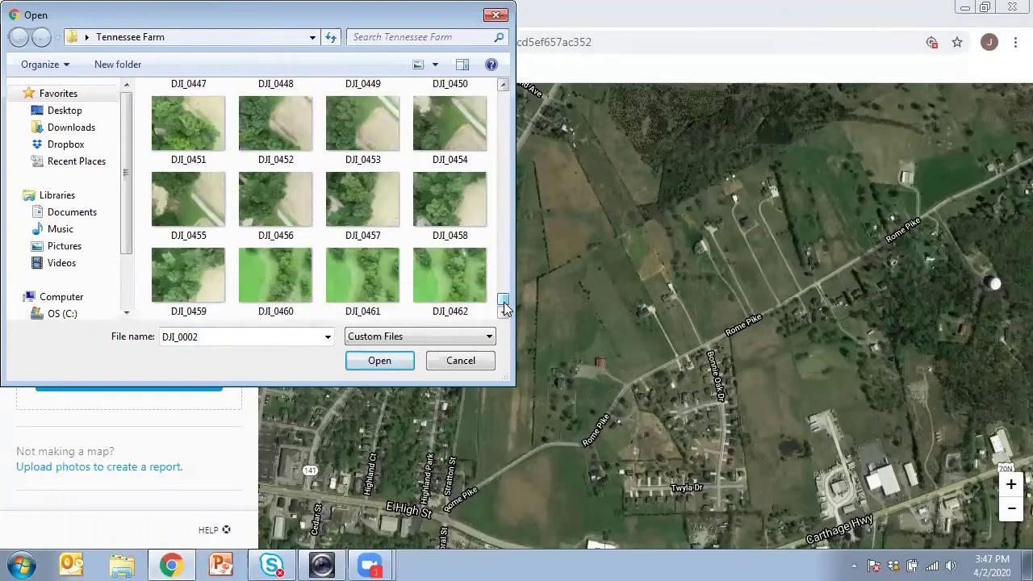
shift+click(463, 284)
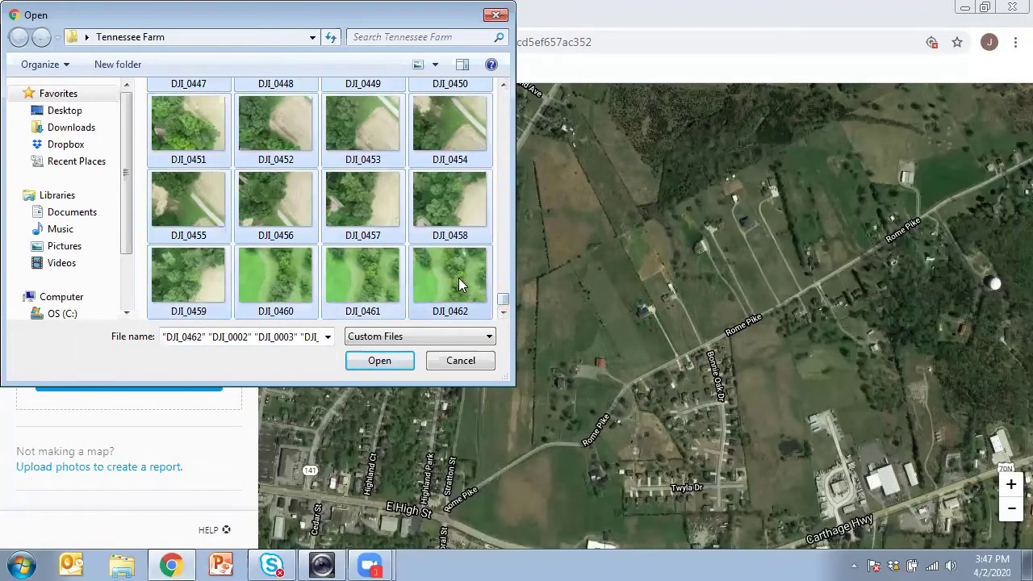
click(379, 362)
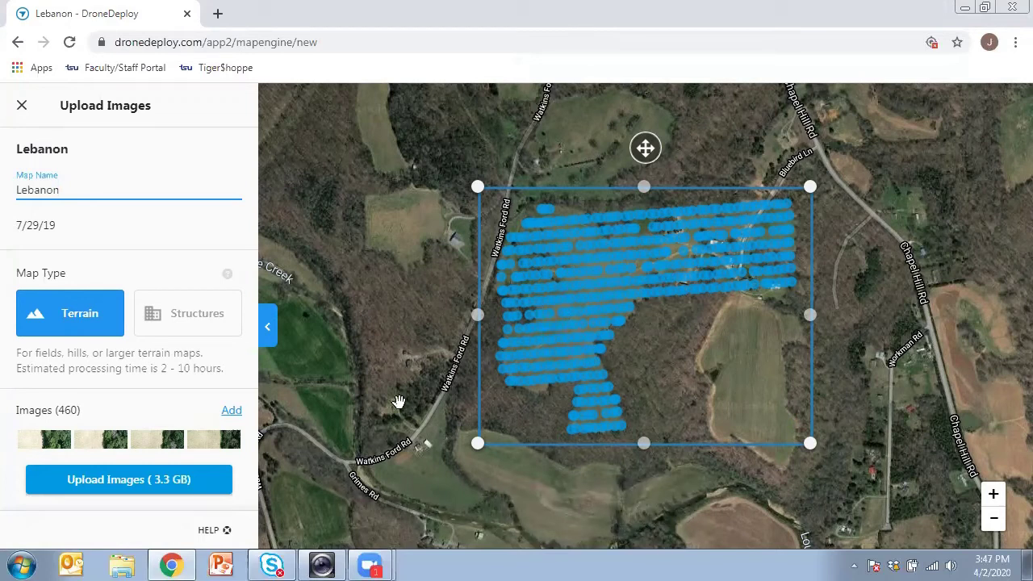
Step: Upload the 460 Terrain images (3.3 GB) for processing into the Lebanon map
click(105, 481)
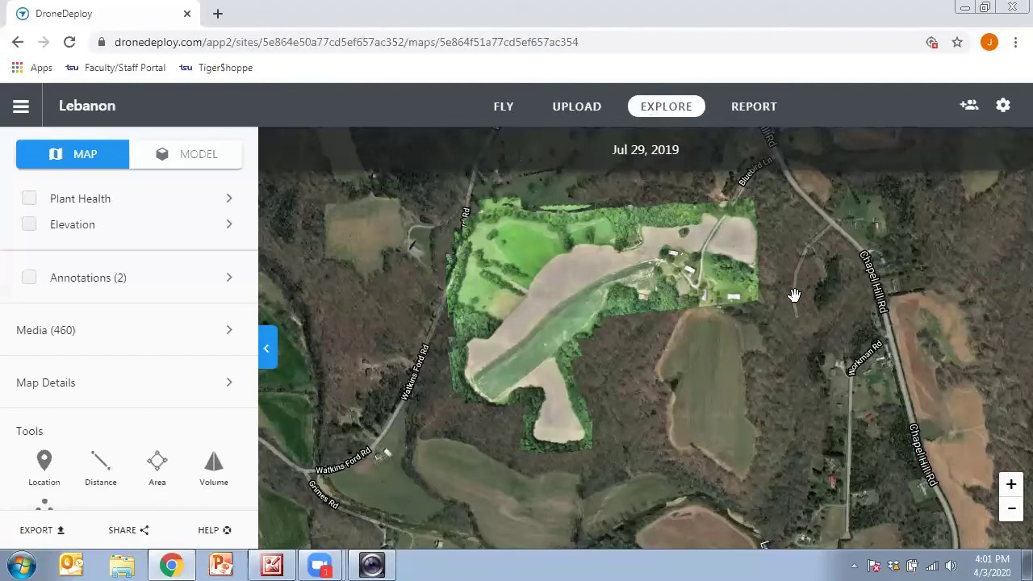
click(1012, 486)
click(1012, 486)
click(1012, 486)
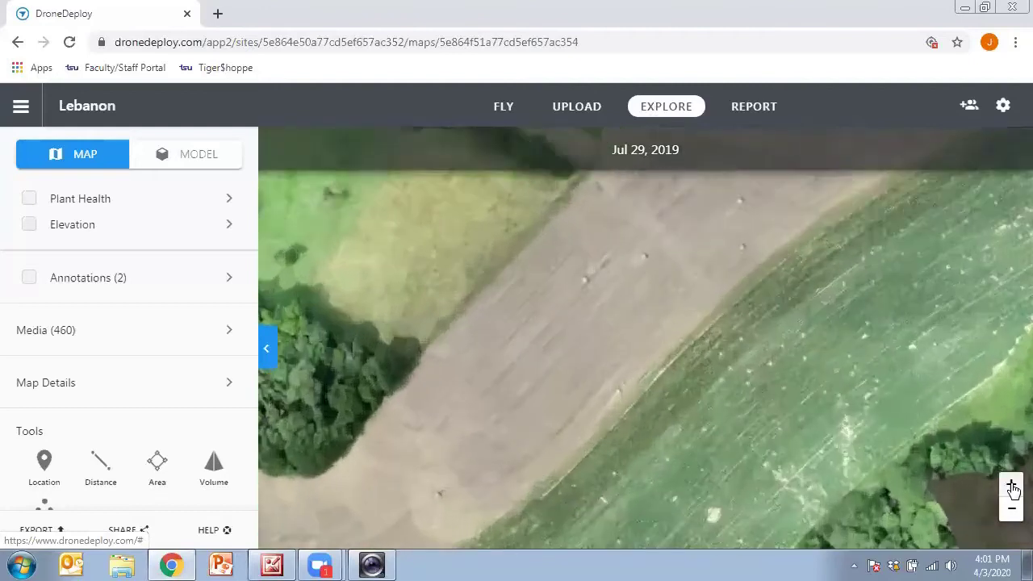
click(1012, 486)
drag(918, 503, 585, 310)
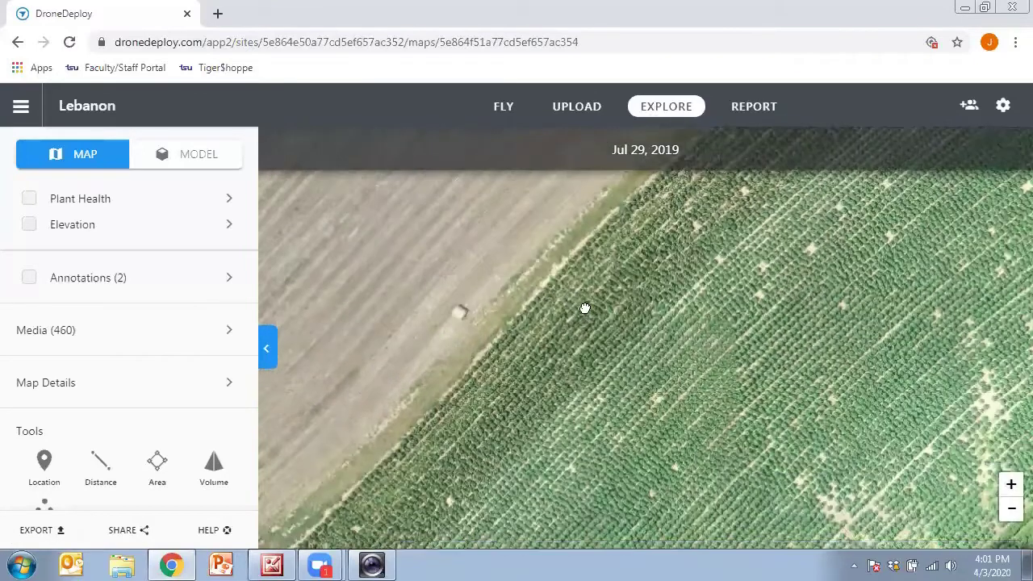
click(1011, 486)
drag(866, 450, 812, 417)
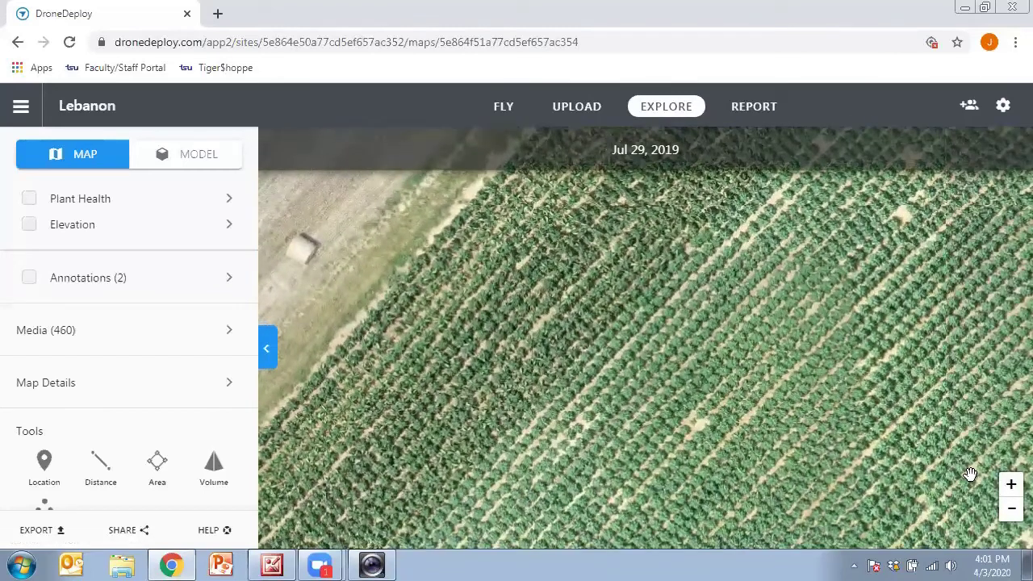
drag(868, 510, 854, 442)
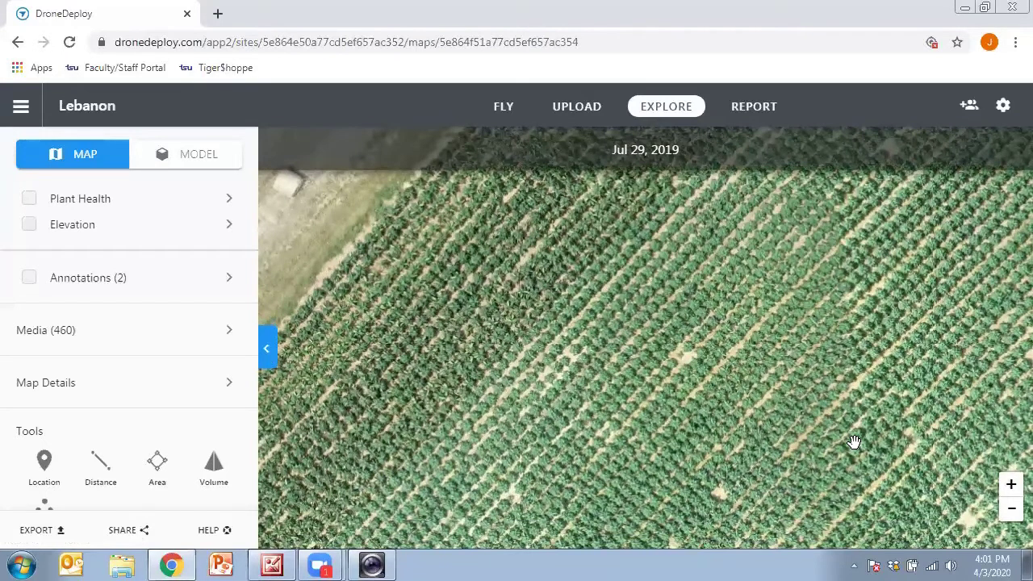
click(1013, 510)
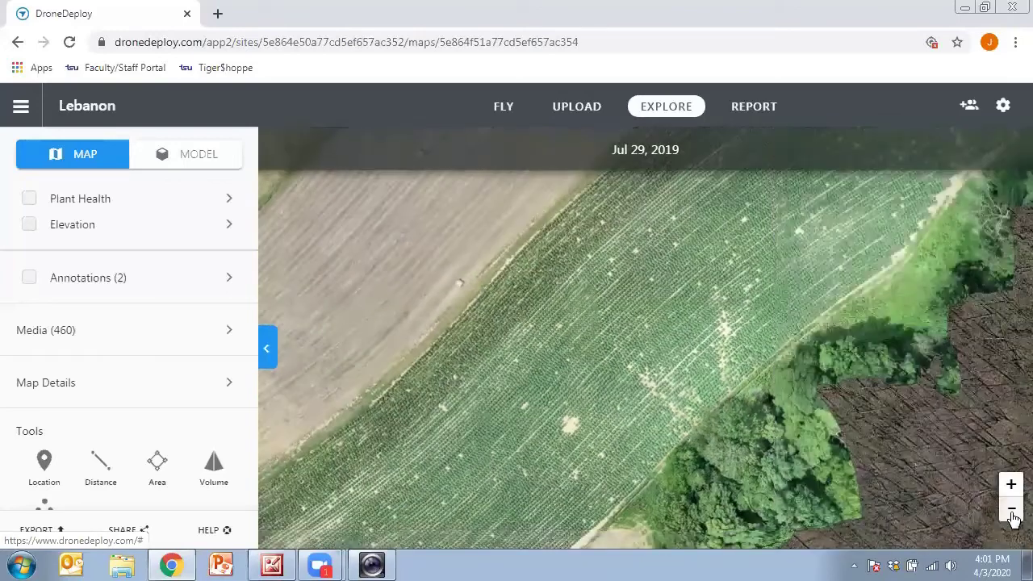
click(1011, 510)
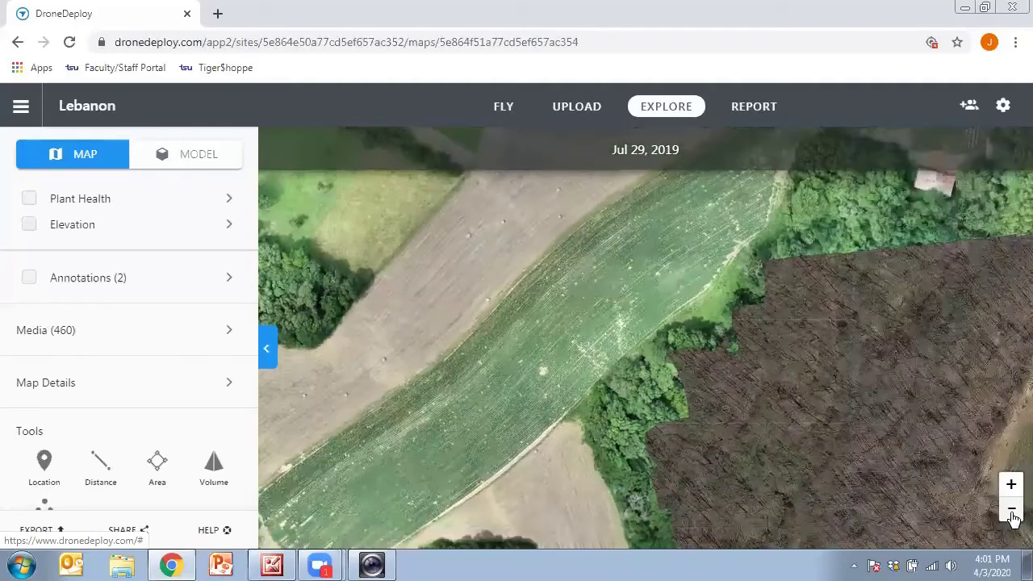
click(1012, 510)
click(1012, 510)
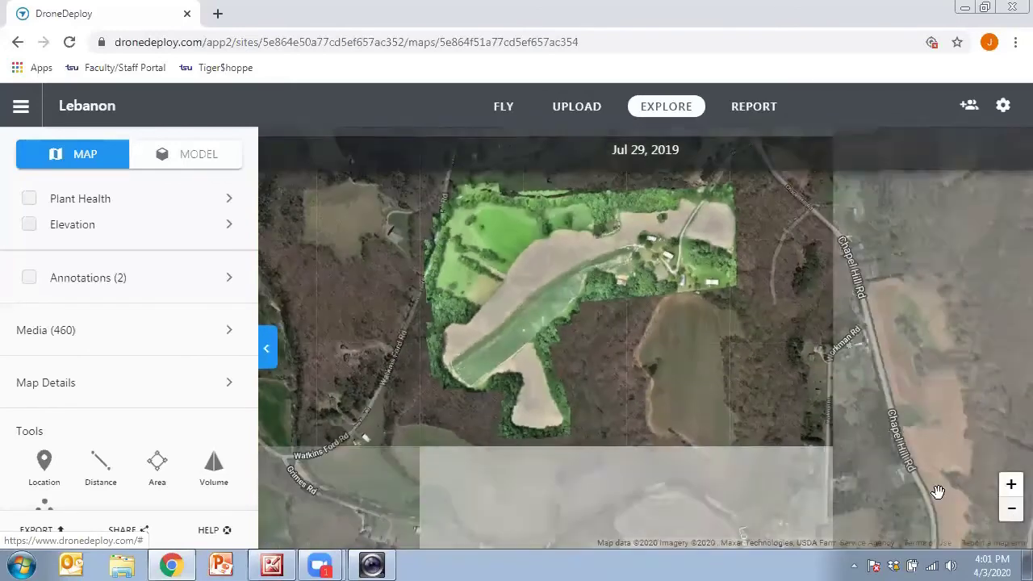
drag(650, 403, 670, 421)
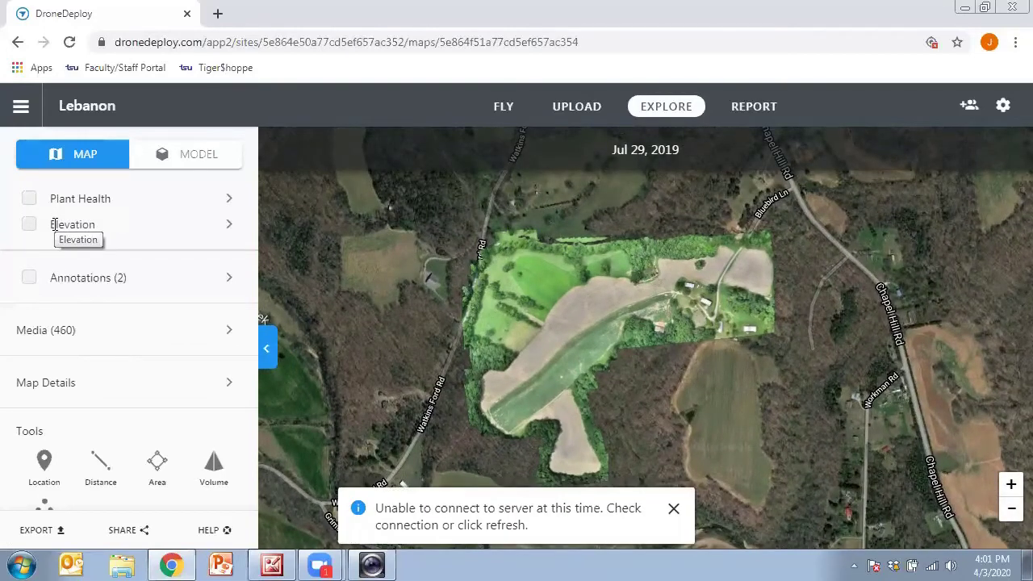
click(28, 226)
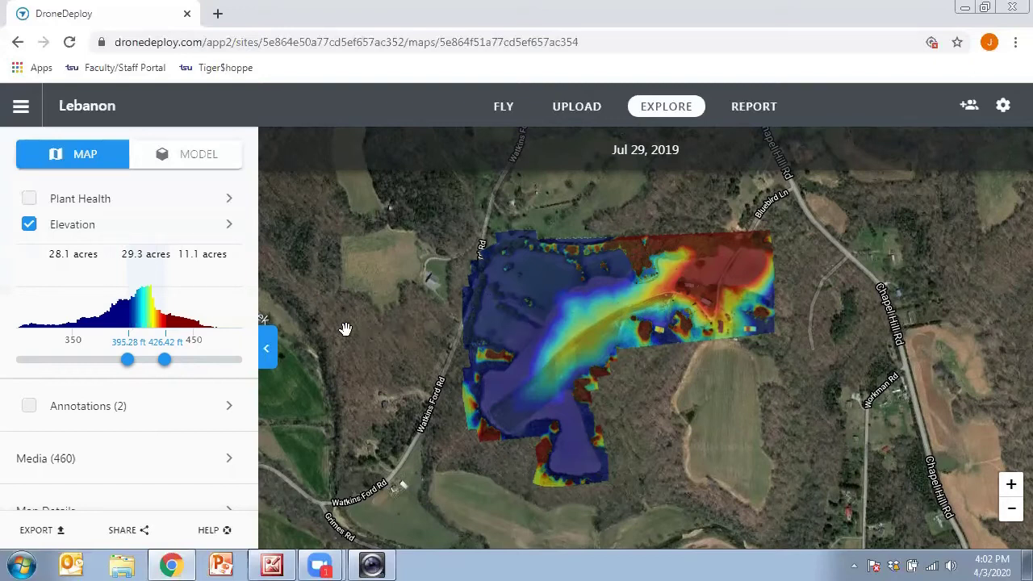
click(28, 226)
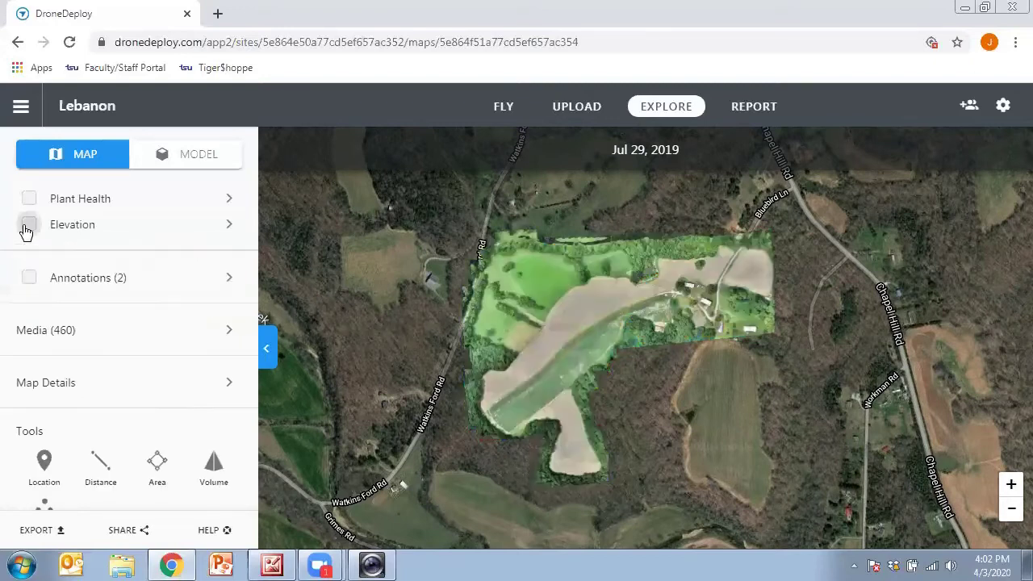
click(29, 198)
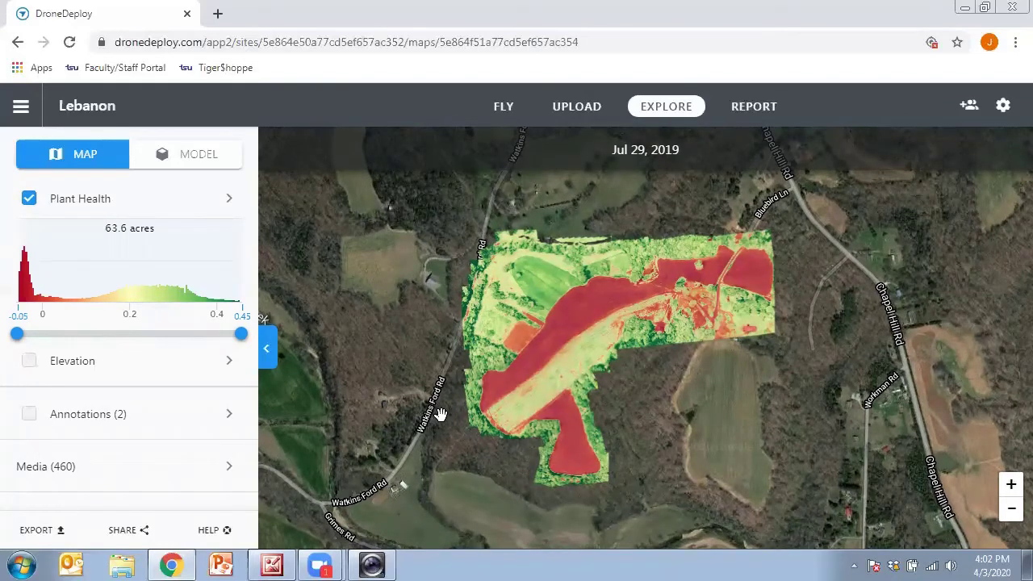
Step: Zoom into the plant health map and open the Plant Health layer's settings
click(1012, 487)
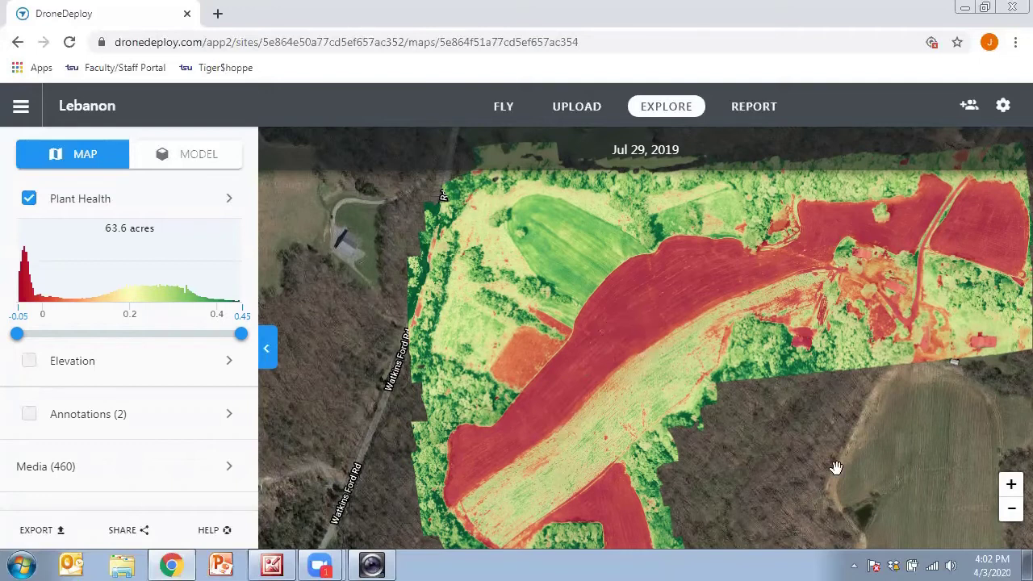
click(1012, 485)
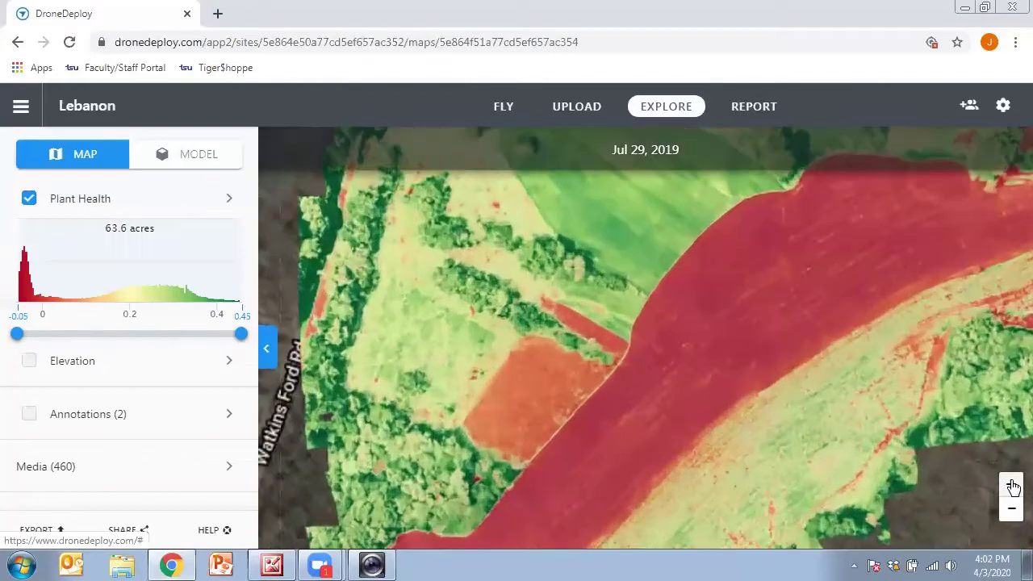
drag(775, 473, 790, 346)
click(1011, 484)
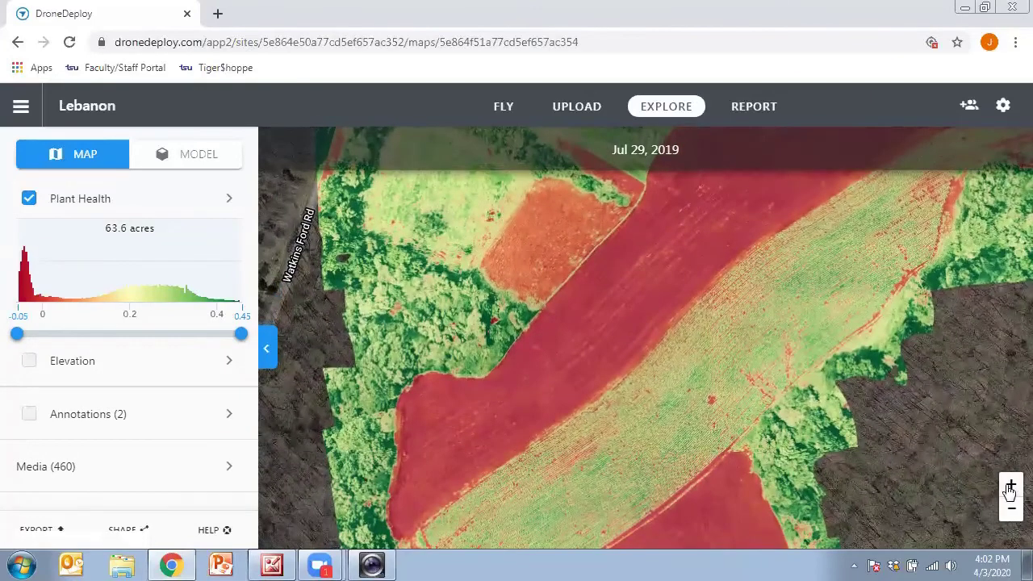
drag(842, 441, 812, 339)
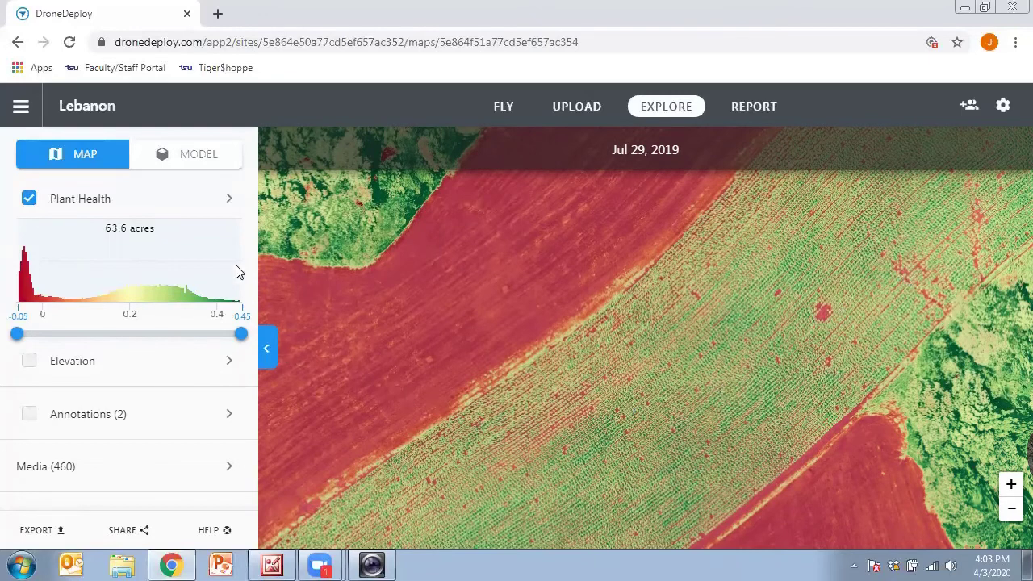
click(230, 205)
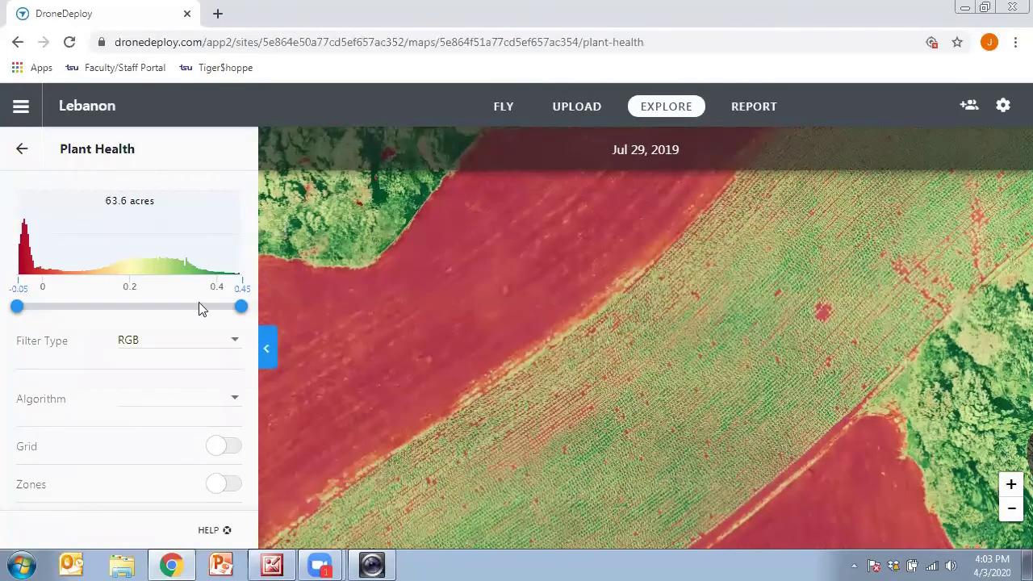
Step: Turn on Plant Health zones and set the zone threshold to 0.12
click(226, 486)
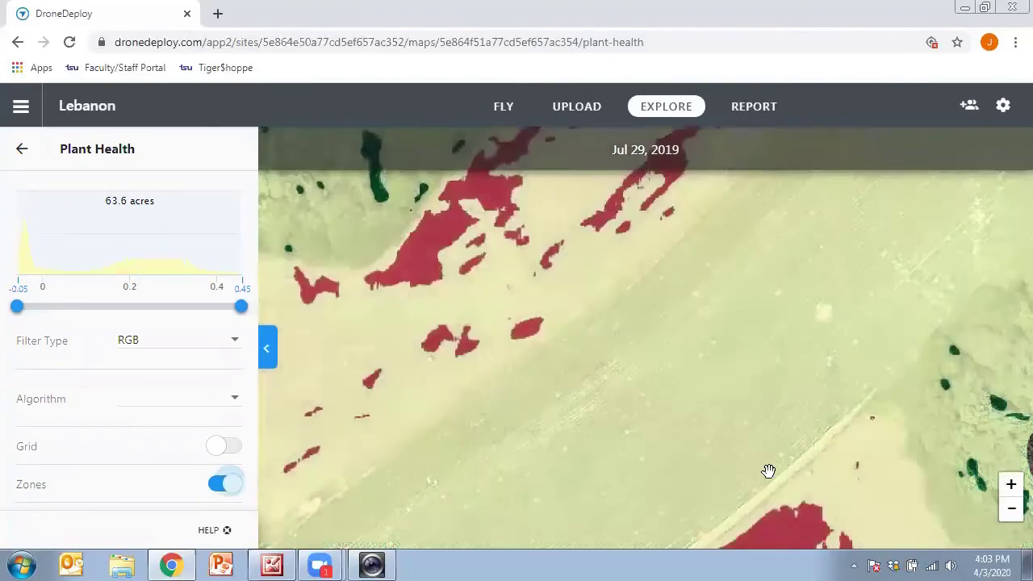
click(1009, 517)
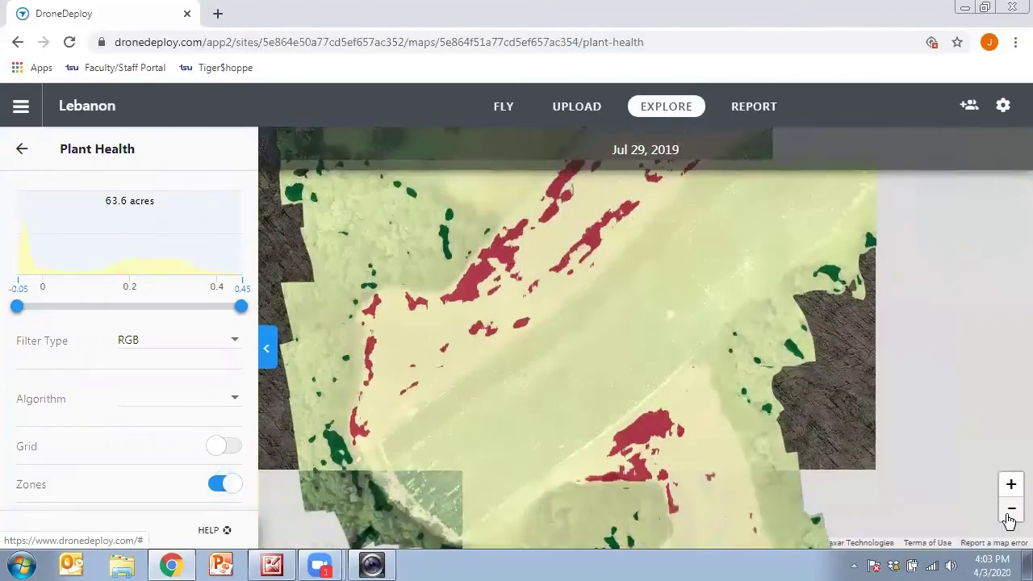
click(1009, 517)
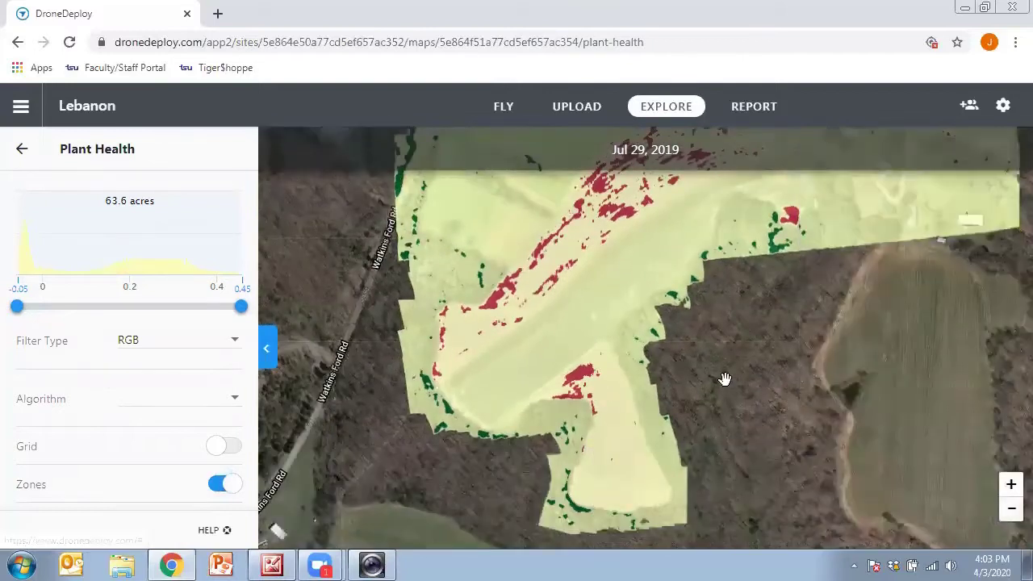
scroll(733, 392, up, 1)
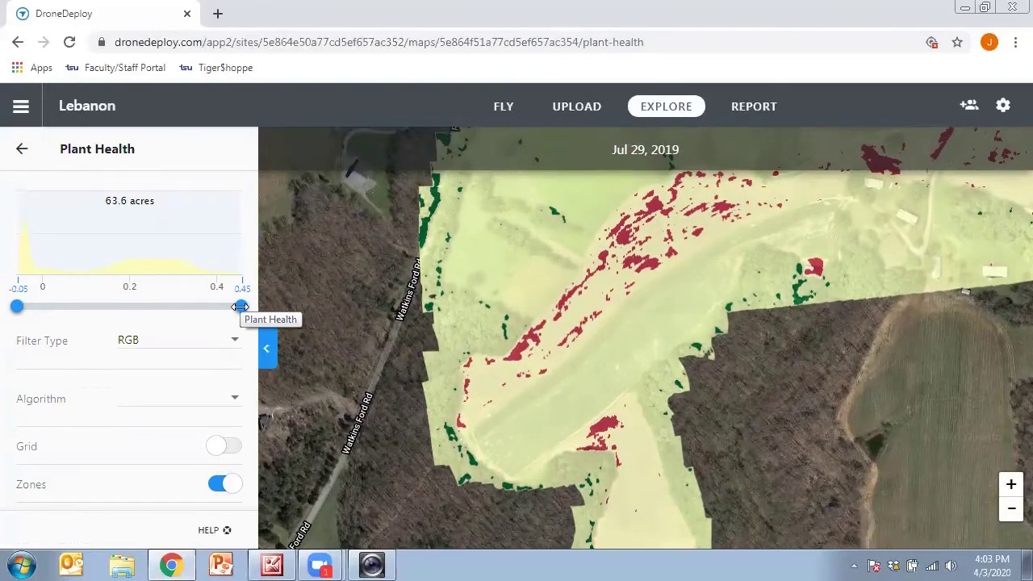
drag(240, 307, 101, 305)
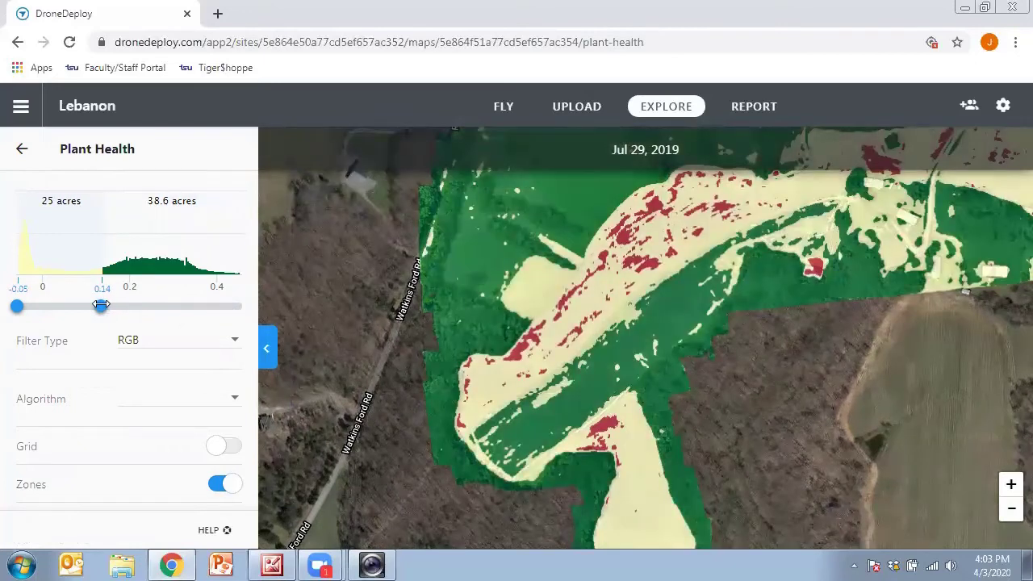
drag(100, 305, 96, 305)
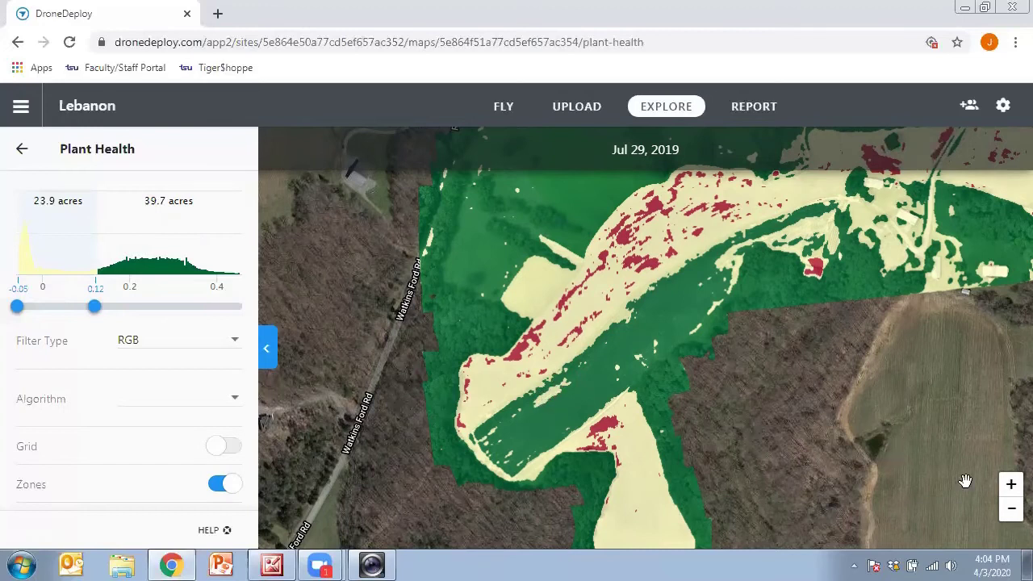
Step: Zoom in on the middle of the zoned field and return to the layer list
click(1010, 486)
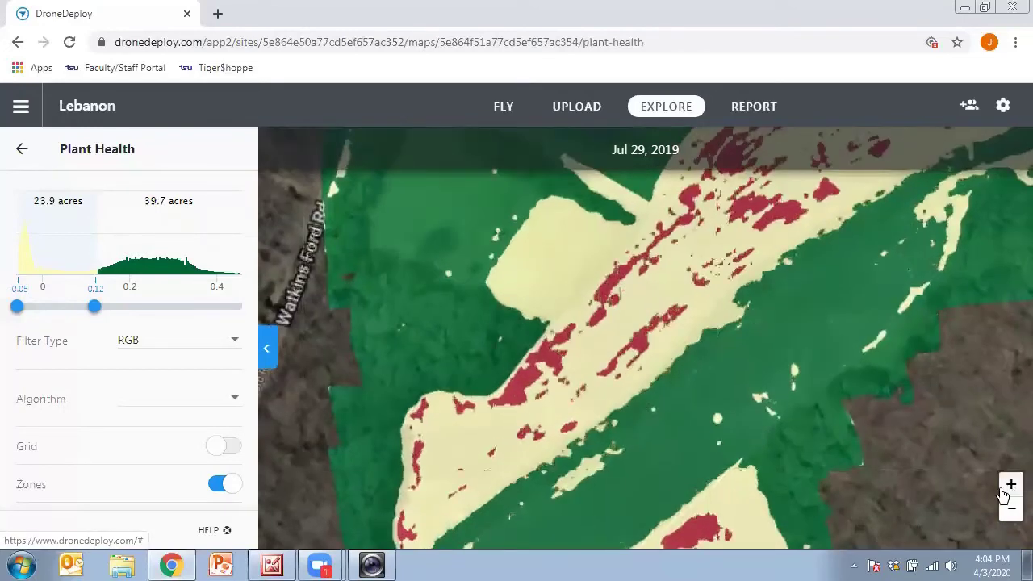
click(1010, 485)
drag(793, 520, 780, 279)
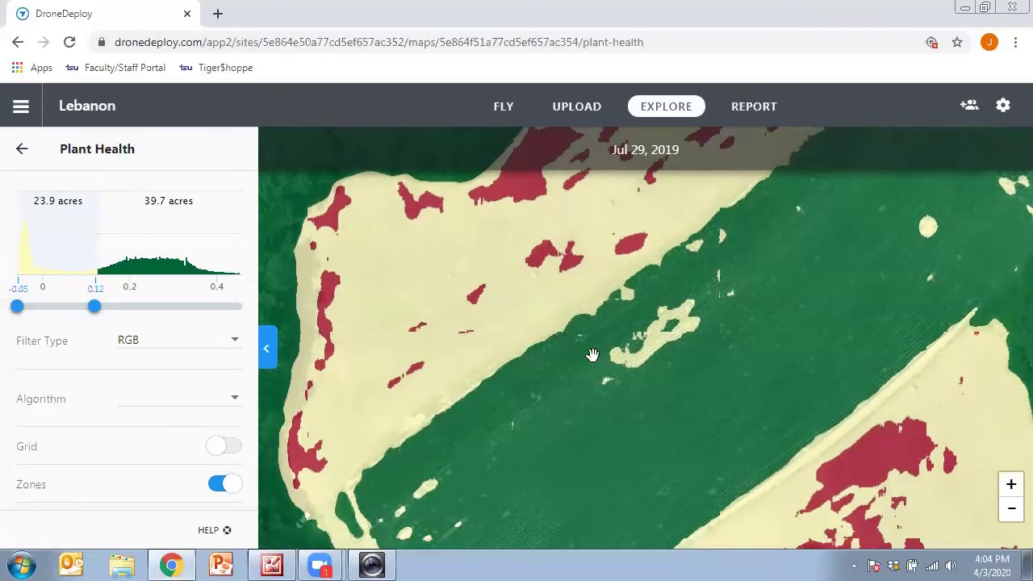
click(21, 151)
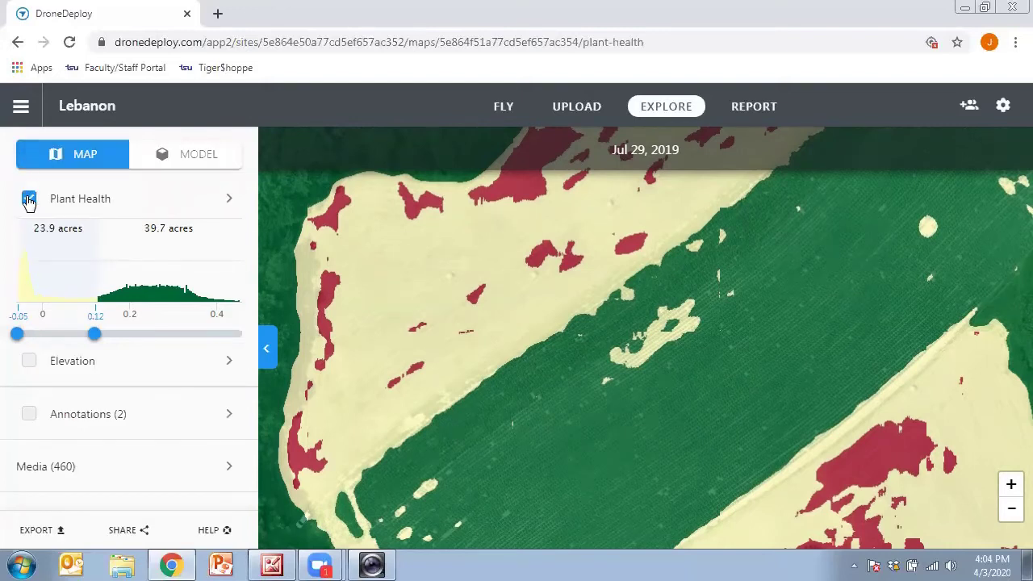
Step: Hide the Plant Health layer and zoom in on the orchard crop rows
click(28, 199)
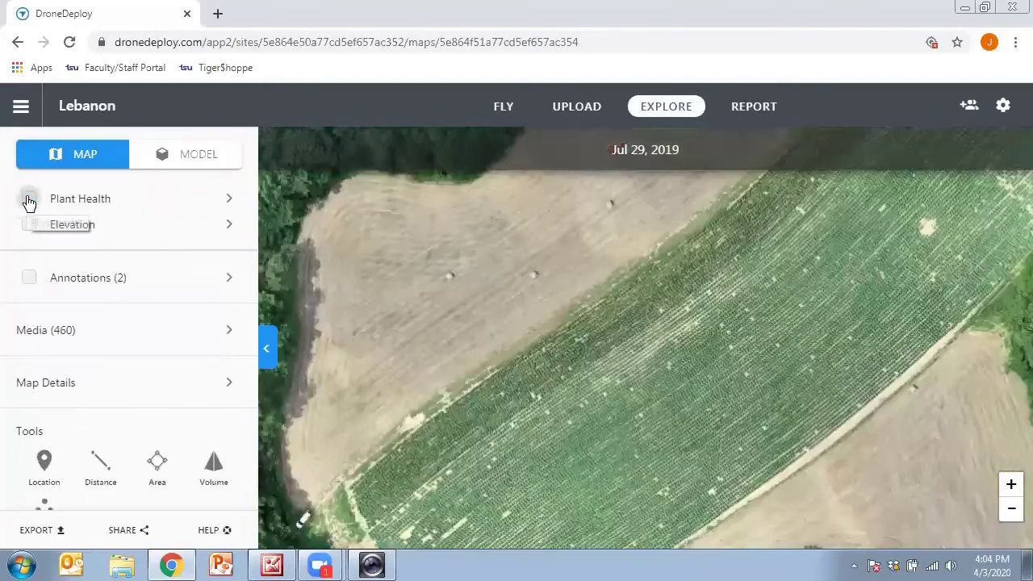
click(1012, 485)
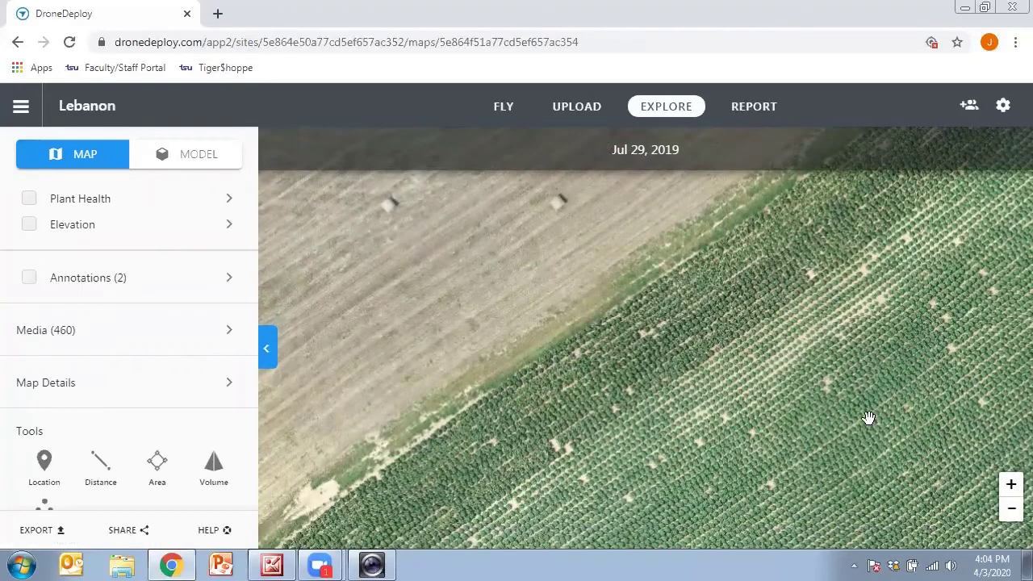
click(1011, 486)
drag(923, 422, 706, 390)
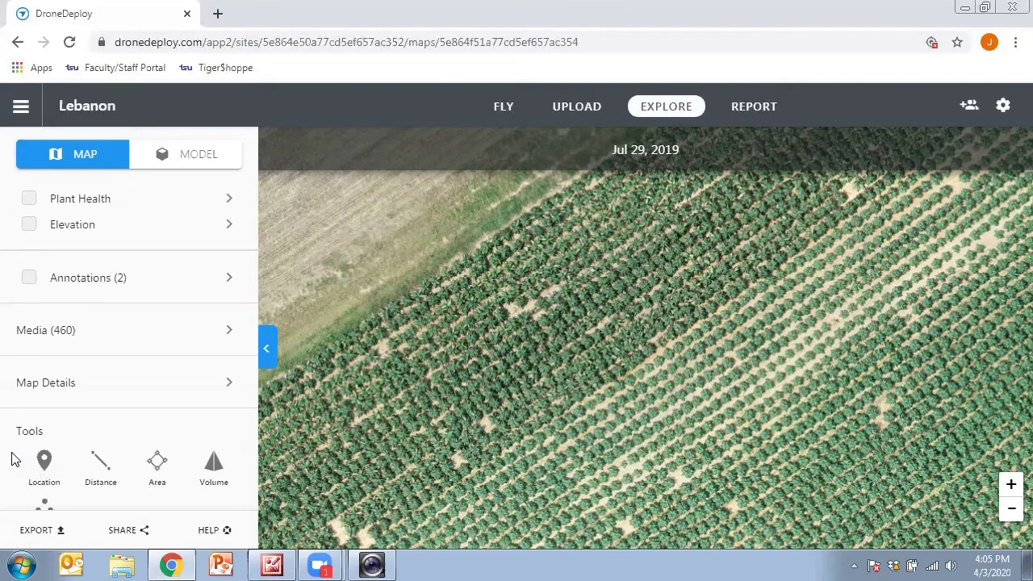
Step: Open the Count app's analysis options for the Lebanon map
click(44, 504)
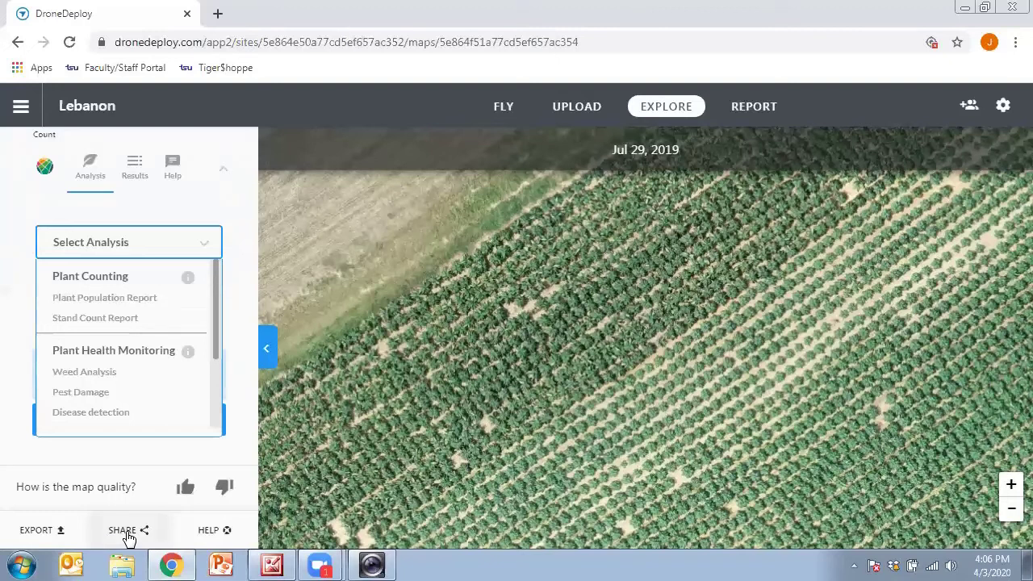
click(128, 533)
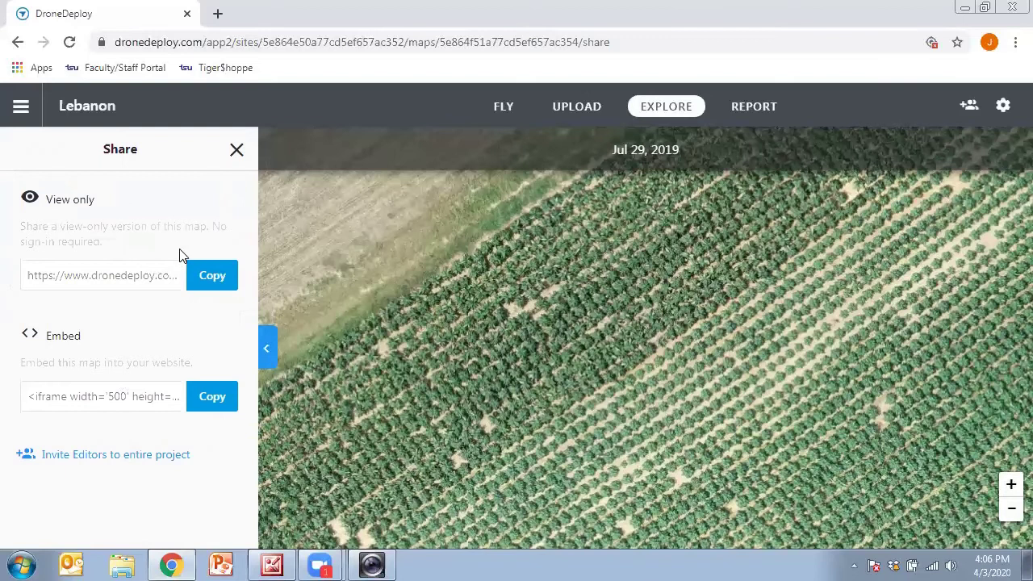
click(236, 152)
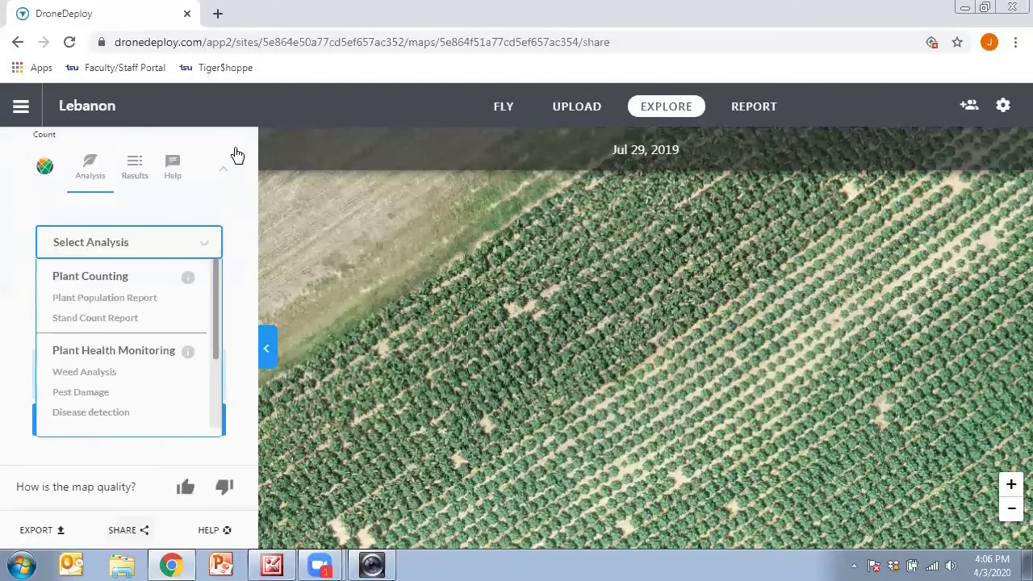
click(1009, 510)
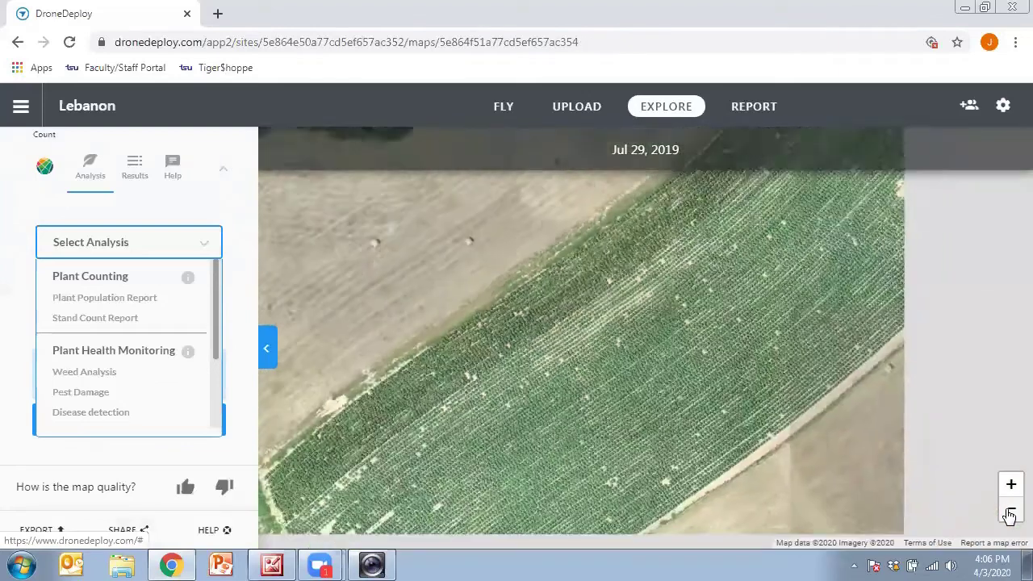
click(1010, 513)
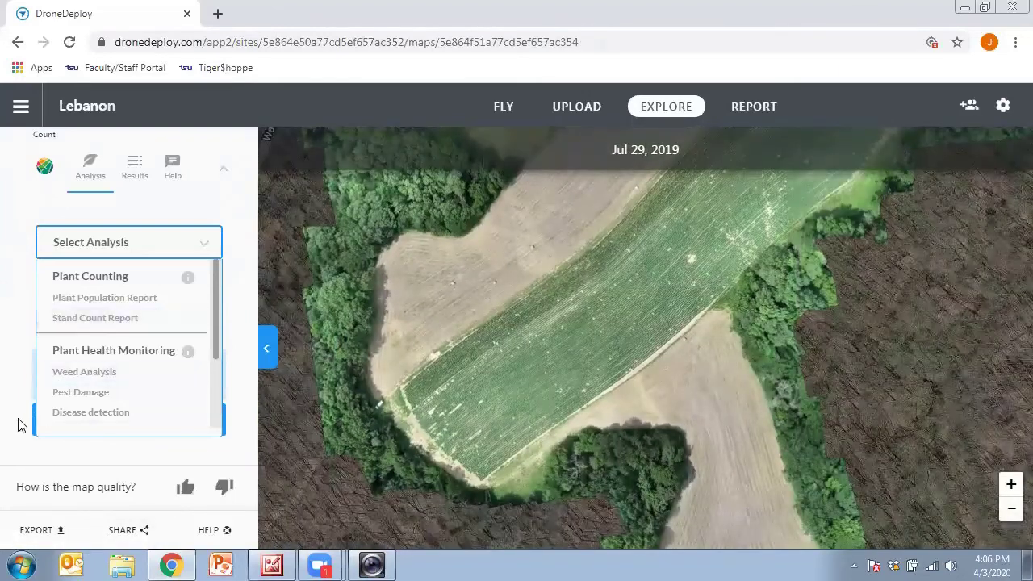
Step: Preview the Plant Health and Elevation layers, then open Exports for an Orthomosaic GeoTIFF
drag(21, 425, 57, 140)
click(4, 304)
mouse_move(13, 302)
mouse_down()
mouse_move(18, 131)
mouse_move(13, 178)
mouse_up()
click(18, 202)
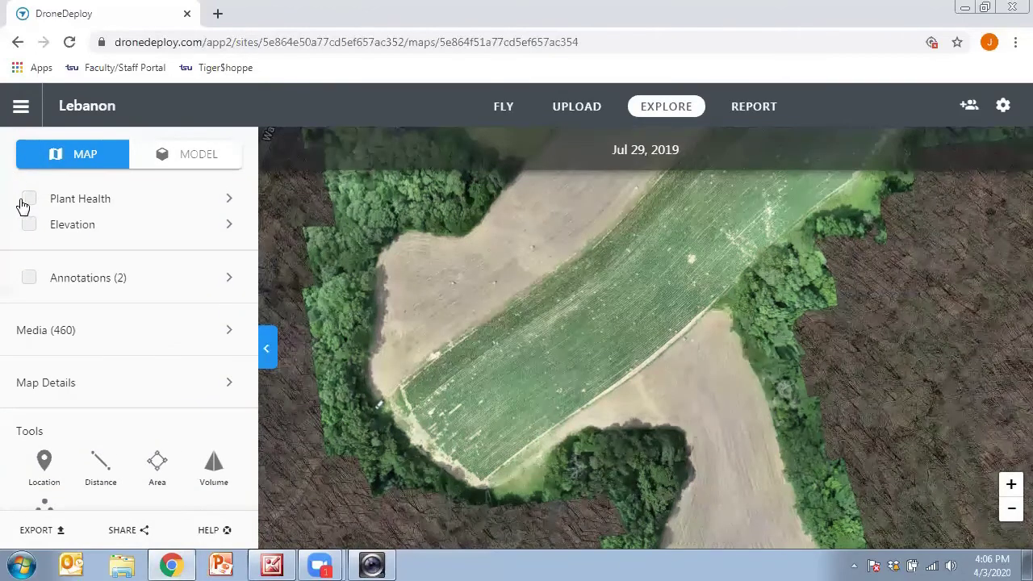
click(29, 200)
click(29, 201)
click(29, 224)
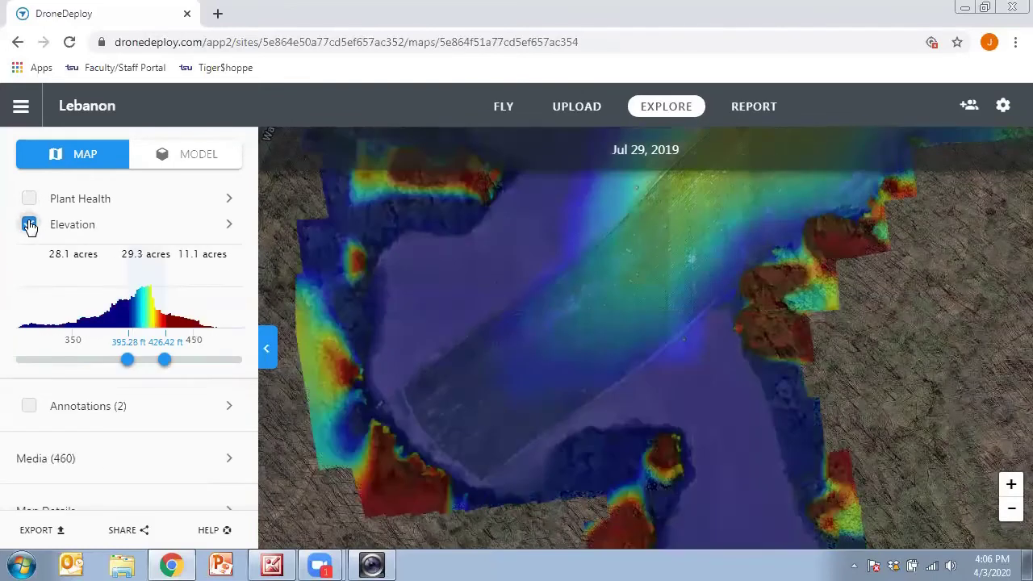
click(29, 224)
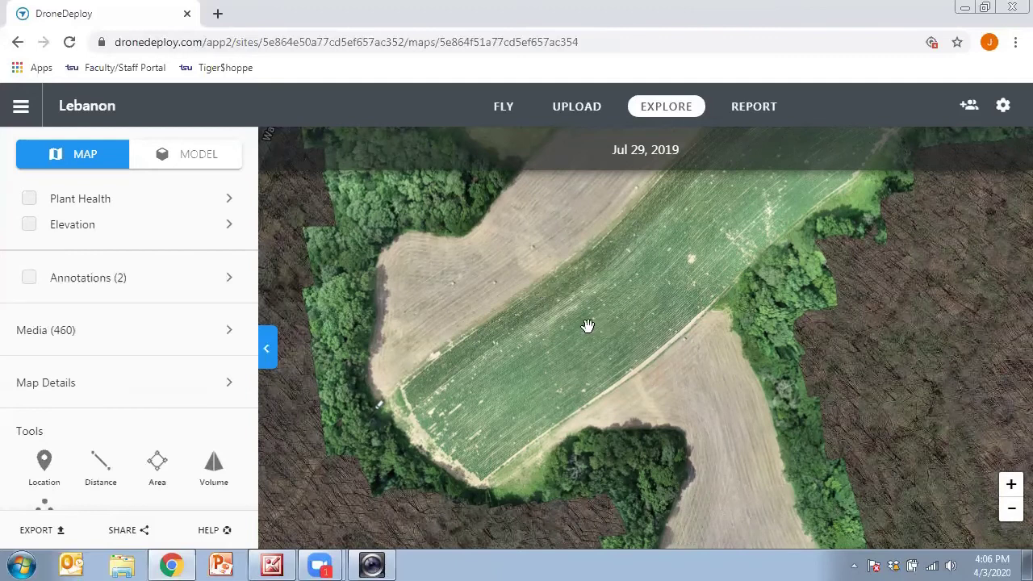
drag(661, 243, 615, 418)
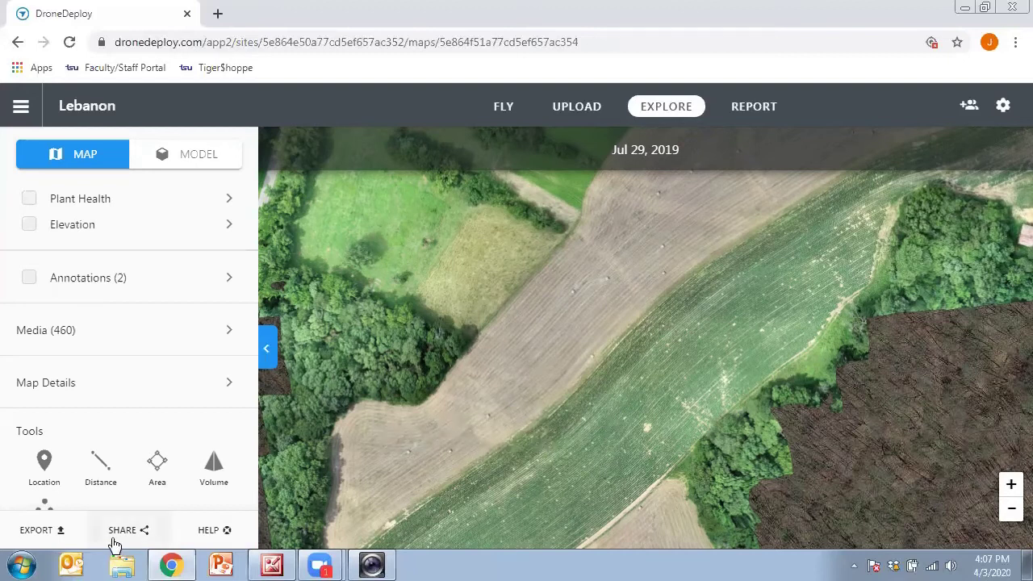
click(41, 535)
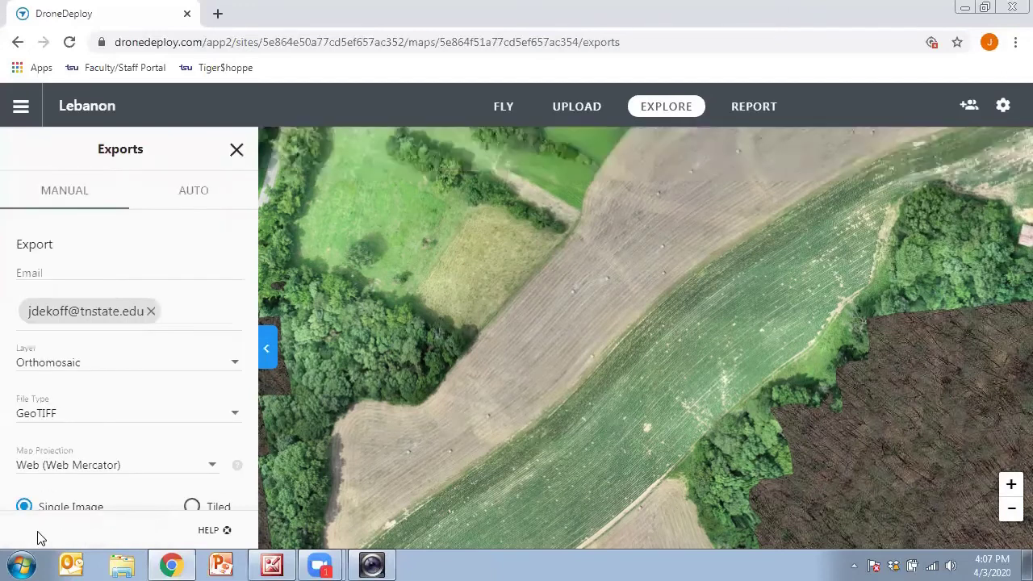